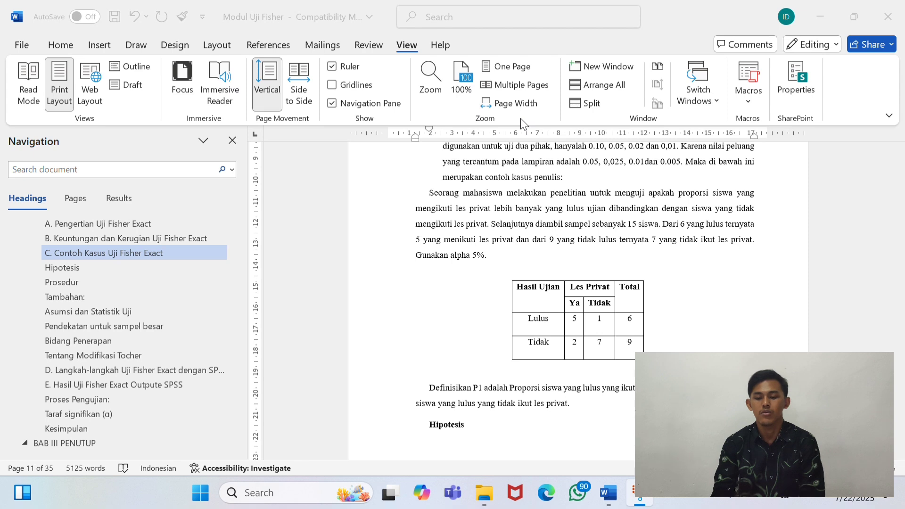
- Review the exam-results case in the Word document, launch PASW Statistics 18 and dismiss its startup dialog
{"action": "scroll", "coordinate": [573, 285], "scroll_direction": "down", "scroll_amount": 1}
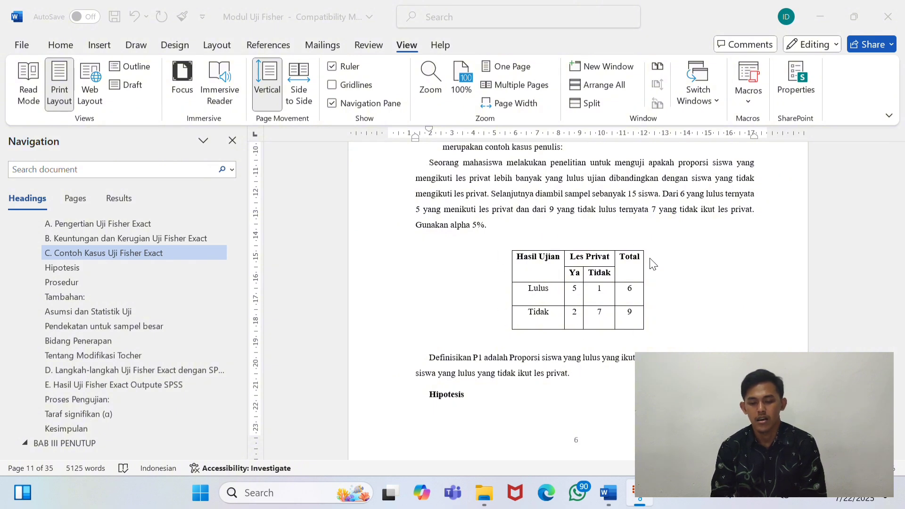
{"action": "scroll", "coordinate": [507, 341], "scroll_direction": "down", "scroll_amount": 1}
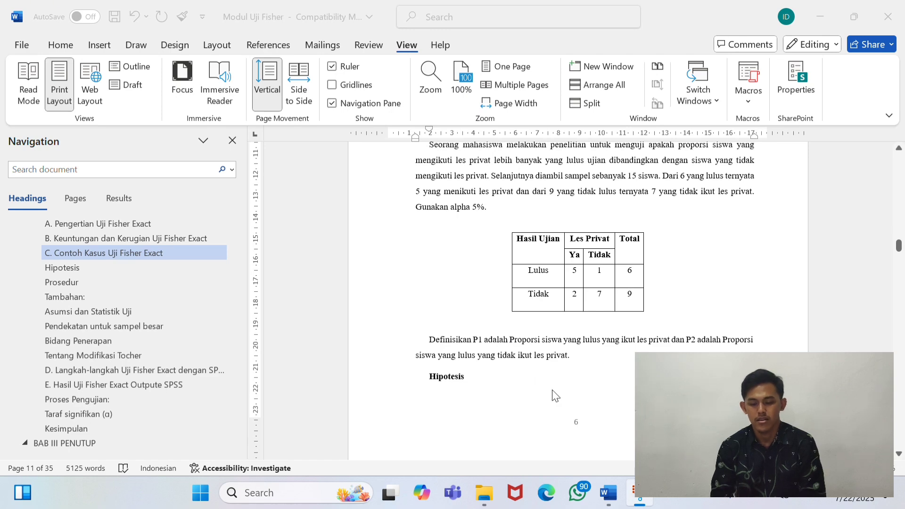
{"action": "left_click", "coordinate": [824, 15]}
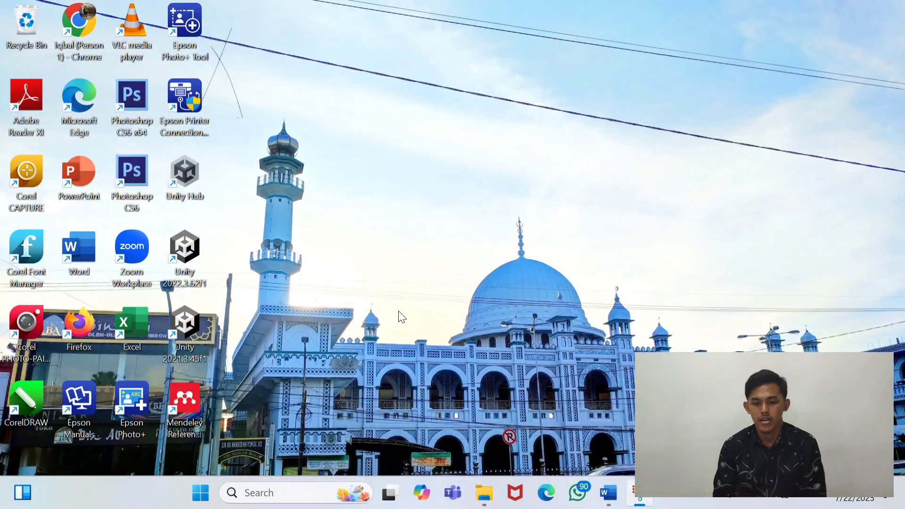
{"action": "left_click", "coordinate": [265, 492]}
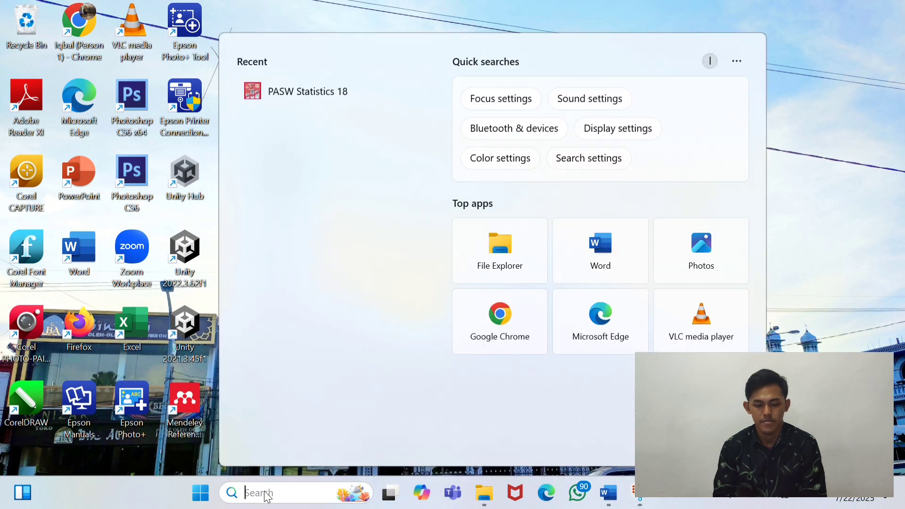
{"action": "left_click", "coordinate": [307, 96]}
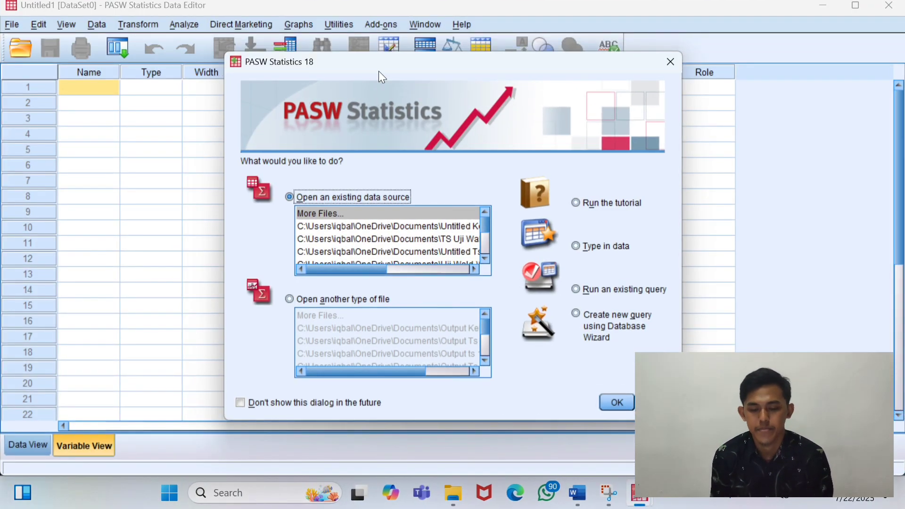
{"action": "left_click", "coordinate": [669, 63]}
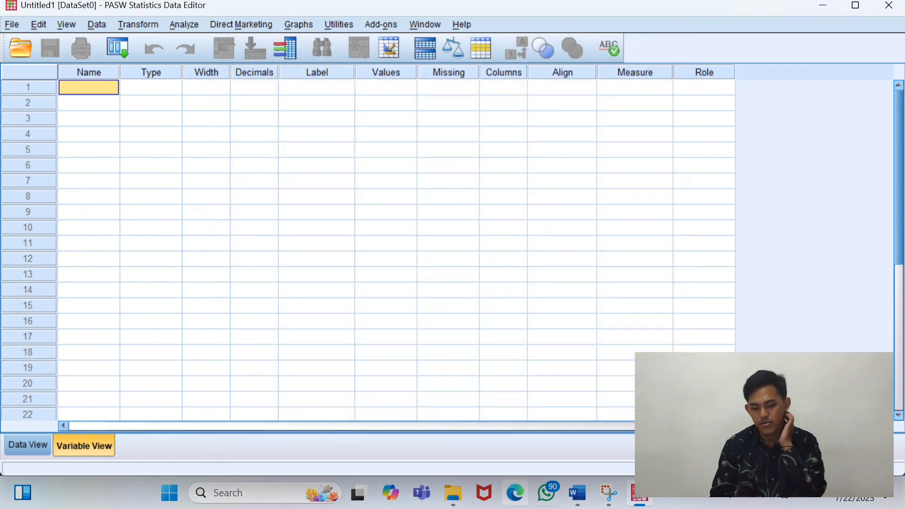
- Switch to the Modul Uji Fisher document in Word and read section D on the SPSS steps for the Fisher Exact test
{"action": "mouse_move", "coordinate": [578, 493]}
{"action": "left_click", "coordinate": [537, 427]}
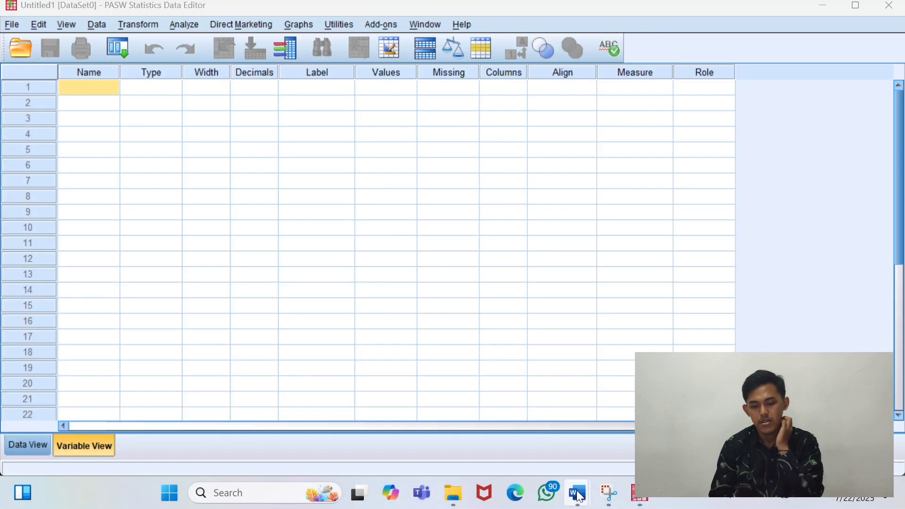
{"action": "mouse_move", "coordinate": [579, 493]}
{"action": "left_click", "coordinate": [564, 422]}
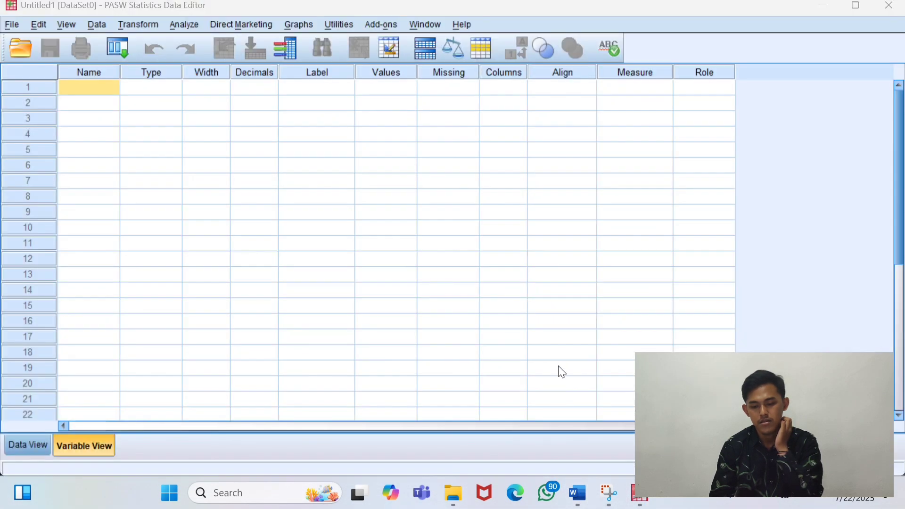
{"action": "left_click", "coordinate": [823, 6]}
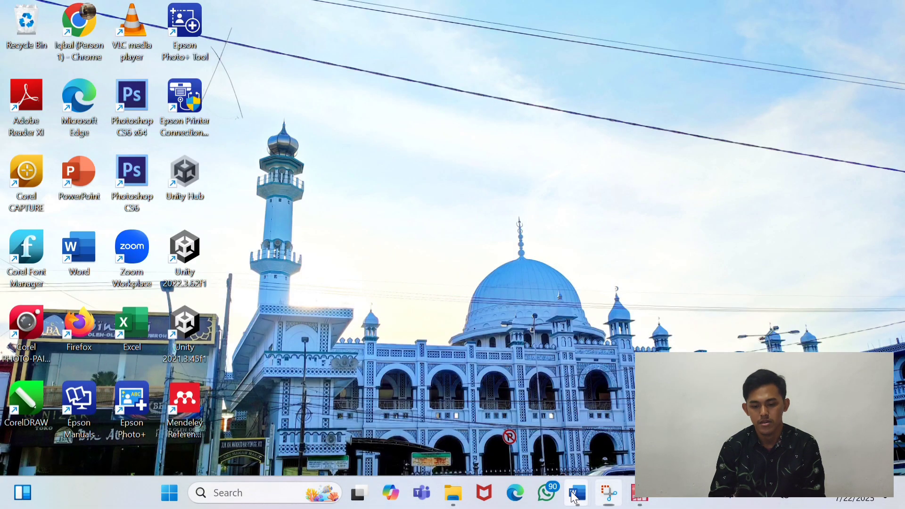
{"action": "mouse_move", "coordinate": [578, 493]}
{"action": "left_click", "coordinate": [527, 430]}
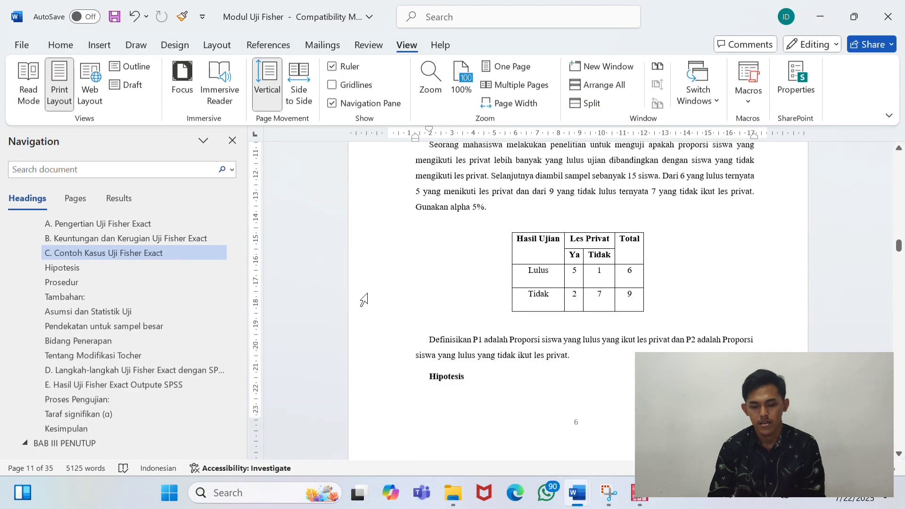
{"action": "left_click", "coordinate": [107, 369]}
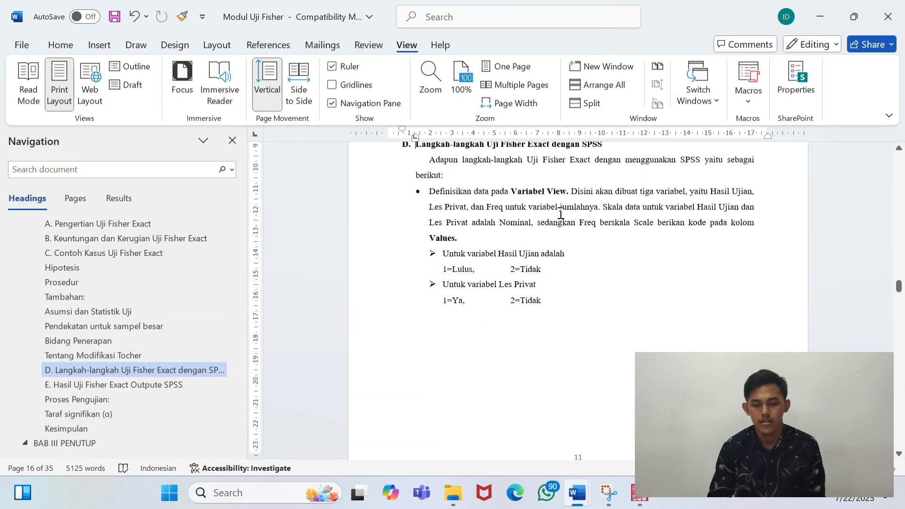
{"action": "scroll", "coordinate": [564, 307], "scroll_direction": "down", "scroll_amount": 6}
{"action": "scroll", "coordinate": [564, 313], "scroll_direction": "down", "scroll_amount": 5}
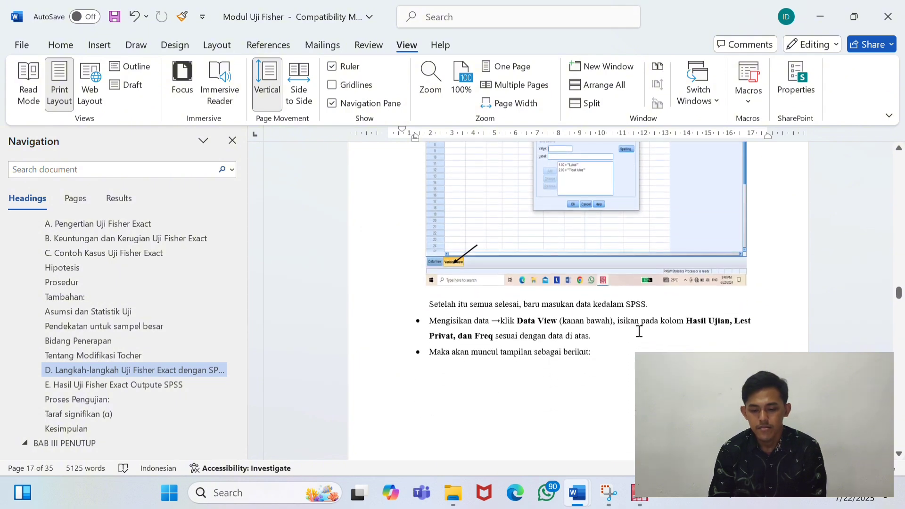
{"action": "scroll", "coordinate": [575, 307], "scroll_direction": "up", "scroll_amount": 3}
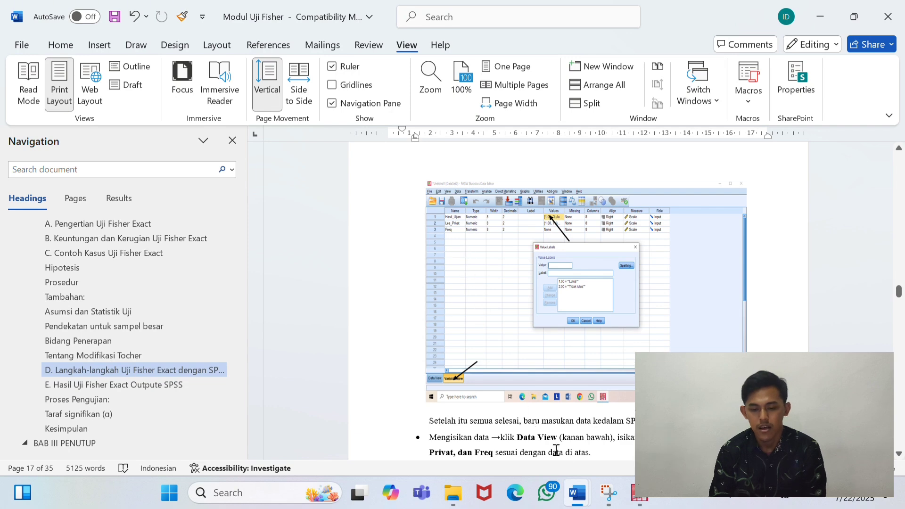
- Switch to the empty PASW Statistics Data Editor
{"action": "mouse_move", "coordinate": [640, 494]}
{"action": "left_click", "coordinate": [622, 427]}
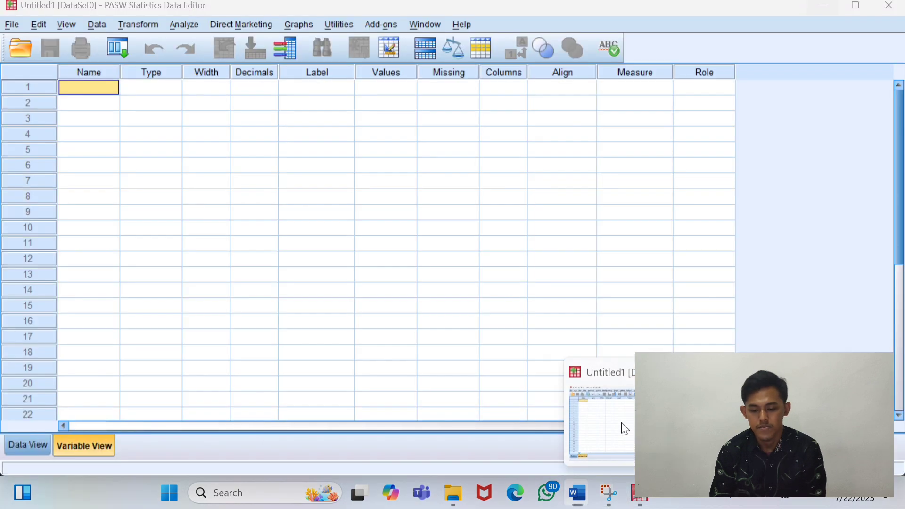
{"action": "type", "text": "h"}
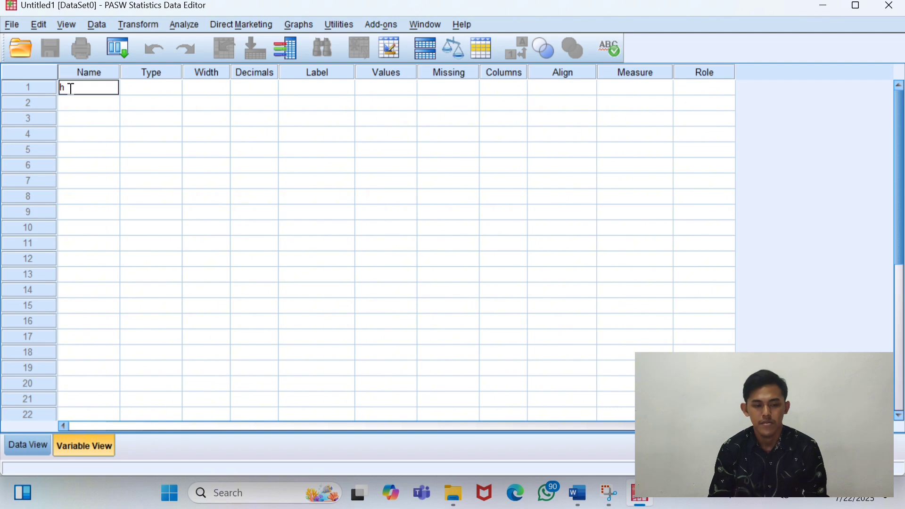
{"action": "type", "text": "asu"}
{"action": "key", "text": "BackSpace"}
{"action": "key", "text": "BackSpace"}
{"action": "key", "text": "BackSpace"}
{"action": "key", "text": "BackSpace"}
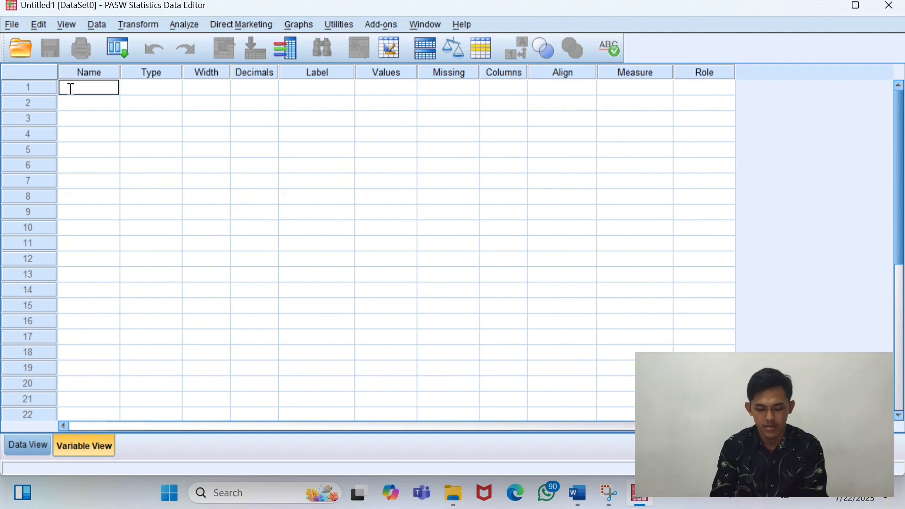
- Create the first variable in Variable View with the name Hasil_Ujian
{"action": "type", "text": "Jasil"}
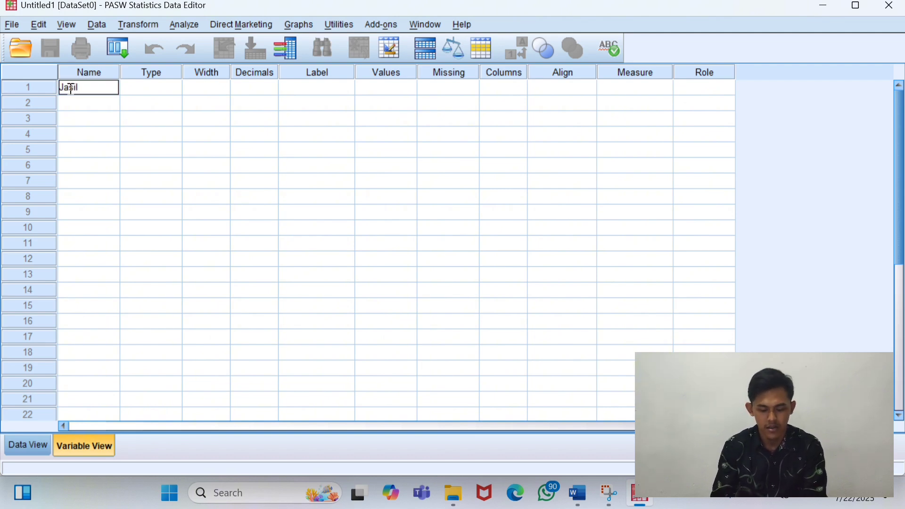
{"action": "type", "text": "_U"}
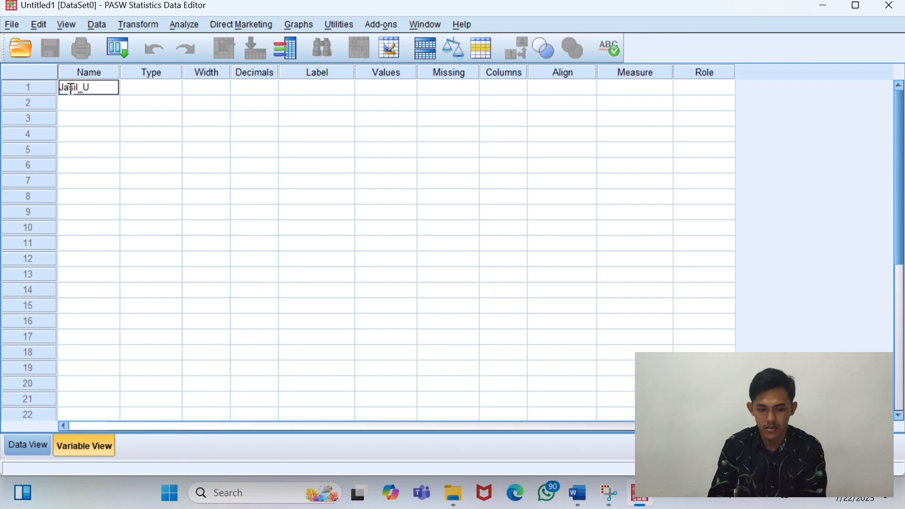
{"action": "type", "text": "jian"}
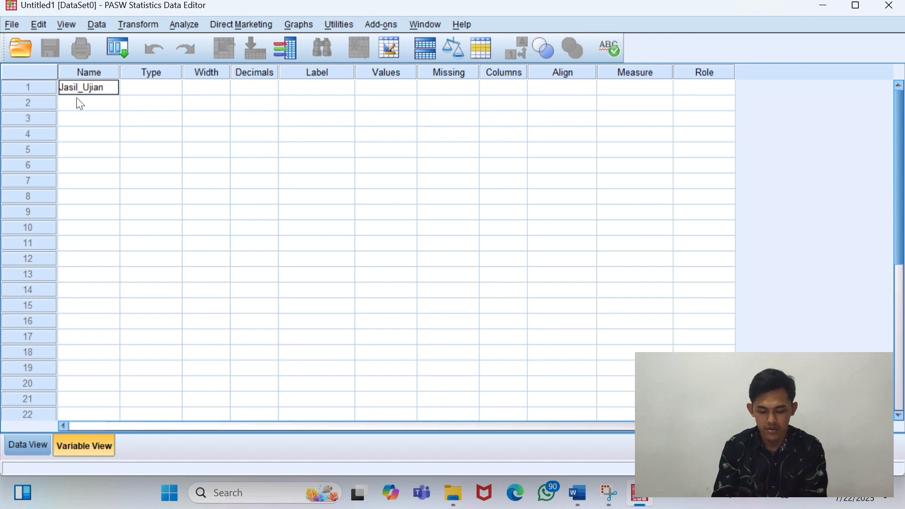
{"action": "left_click", "coordinate": [64, 88]}
{"action": "key", "text": "BackSpace"}
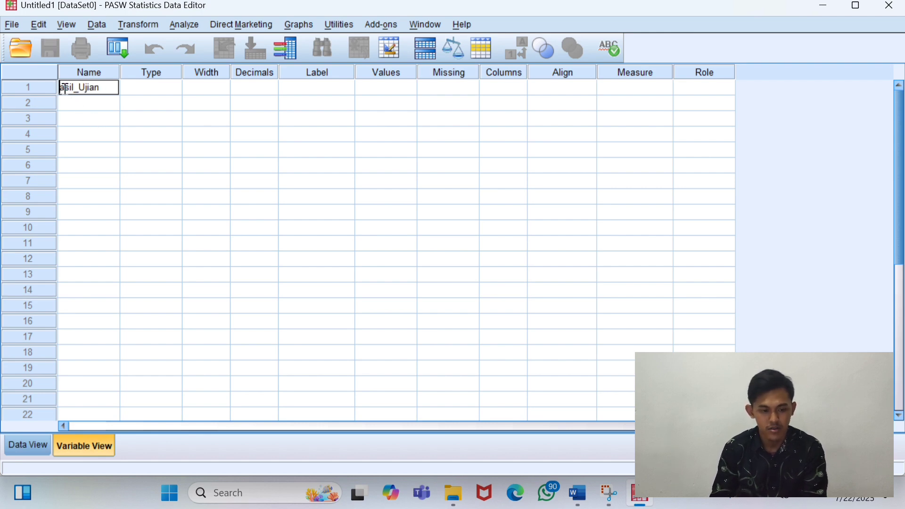
{"action": "type", "text": "H"}
{"action": "key", "text": "Return"}
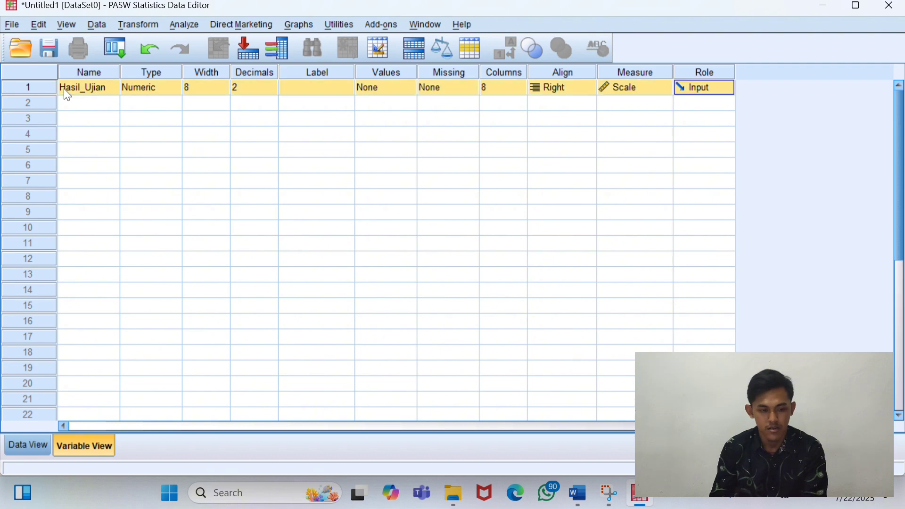
- Check the example variable list in the Word guide and create the second variable Les_Privat in PASW Statistics
{"action": "left_click", "coordinate": [73, 103]}
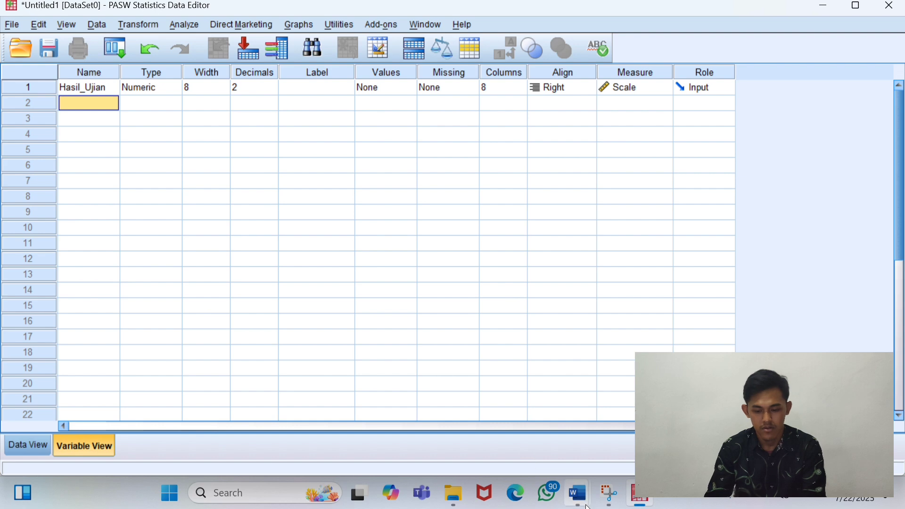
{"action": "mouse_move", "coordinate": [583, 501]}
{"action": "left_click", "coordinate": [521, 434]}
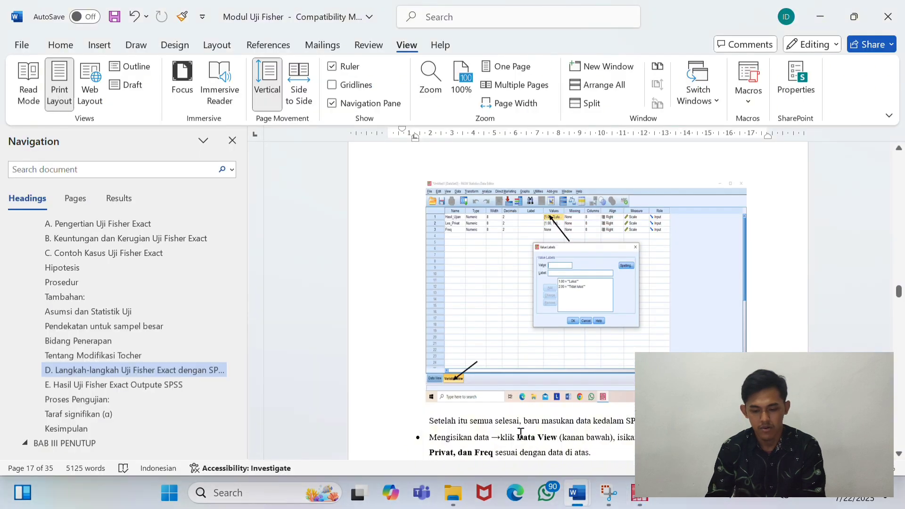
{"action": "mouse_move", "coordinate": [580, 498]}
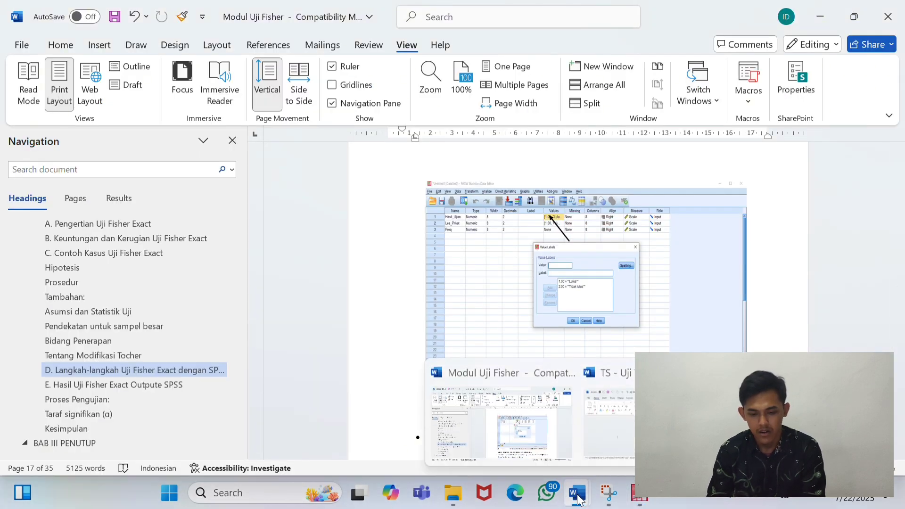
{"action": "left_click", "coordinate": [640, 493]}
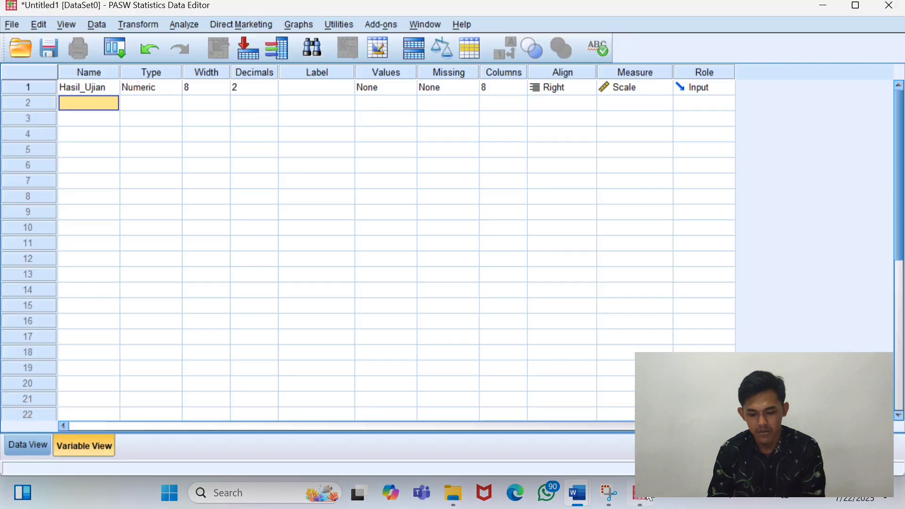
{"action": "key", "text": "Caps_Lock"}
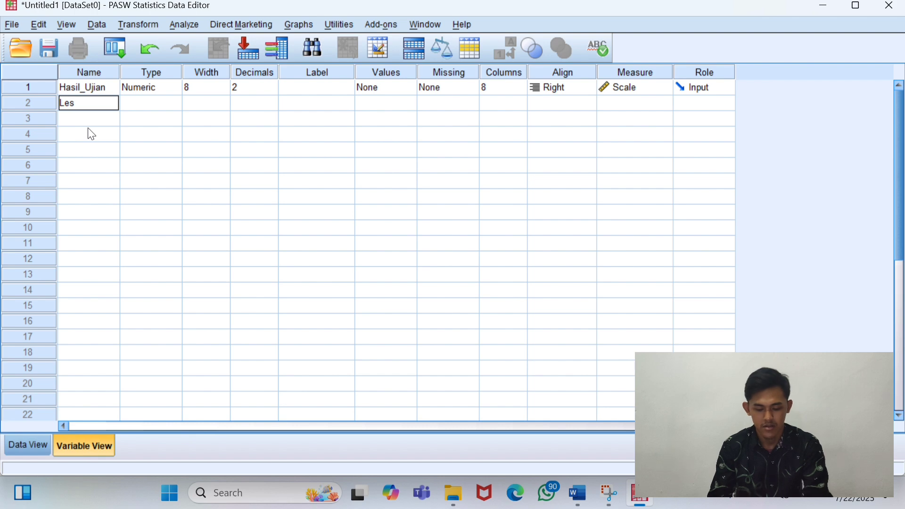
{"action": "type", "text": "Les_Privat"}
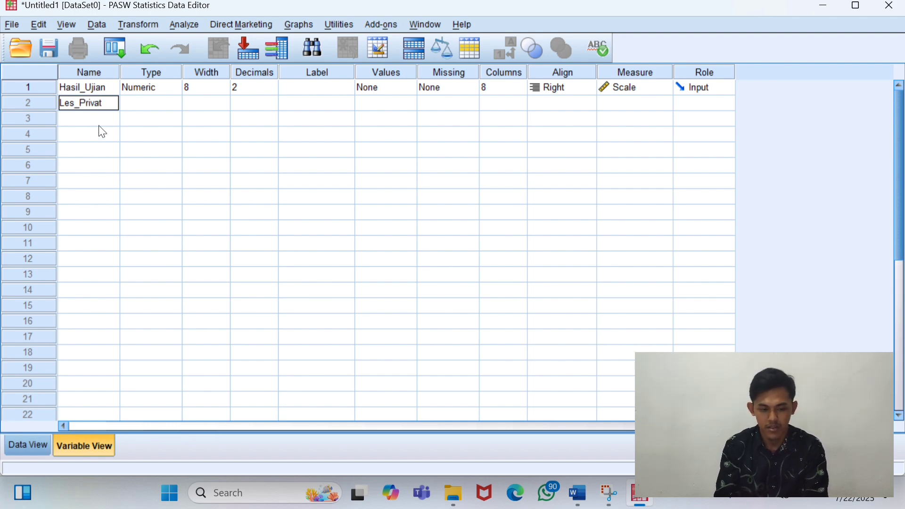
{"action": "key", "text": "Return"}
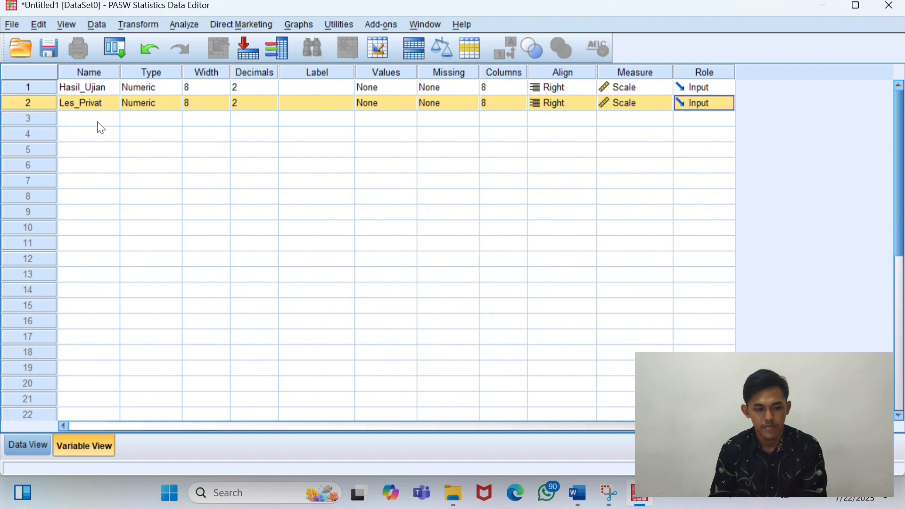
- Create the third variable with the name Freq
{"action": "left_click", "coordinate": [97, 120]}
{"action": "type", "text": "Fr"}
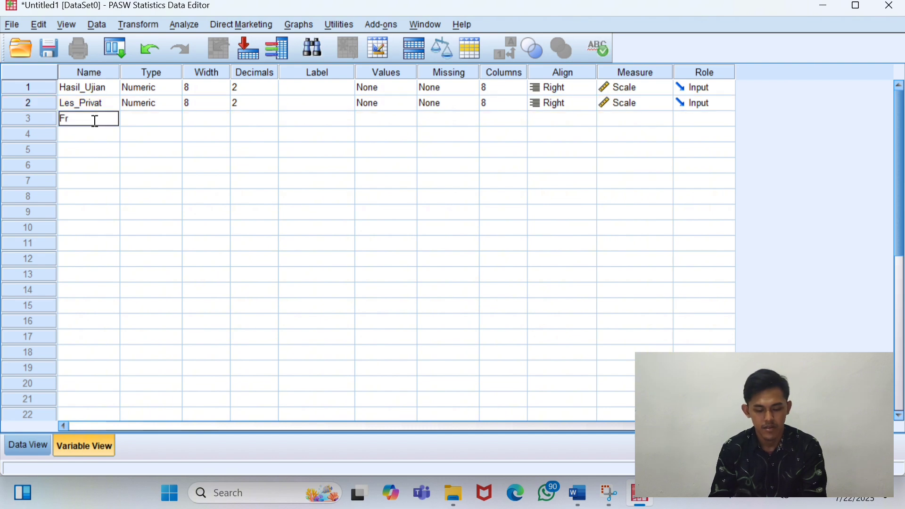
{"action": "type", "text": "eq"}
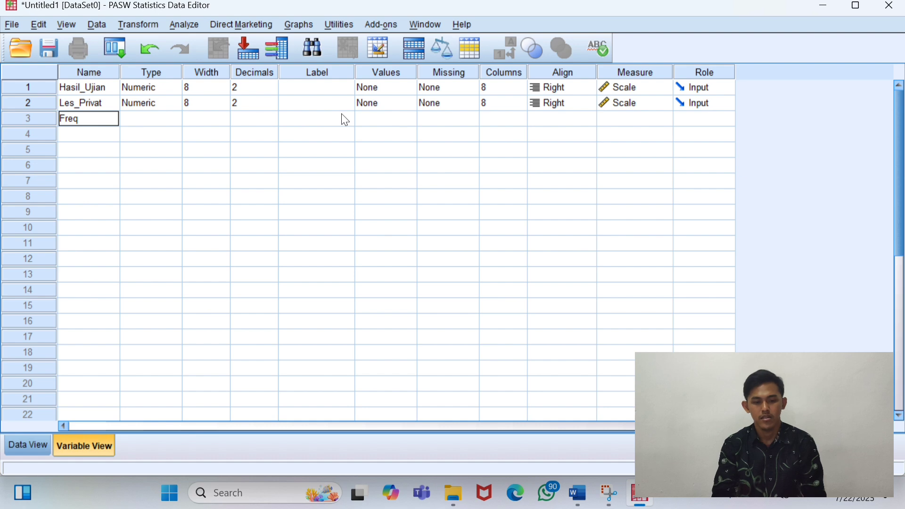
{"action": "left_click", "coordinate": [389, 121]}
- Add the value label 1 = "Lulus" to the variable Hasil_Ujian
{"action": "left_click", "coordinate": [408, 88]}
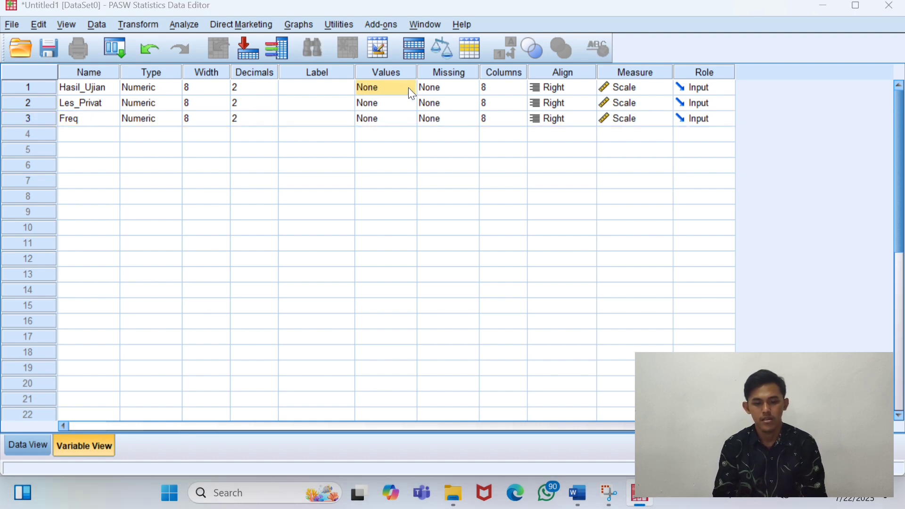
{"action": "left_click", "coordinate": [408, 87]}
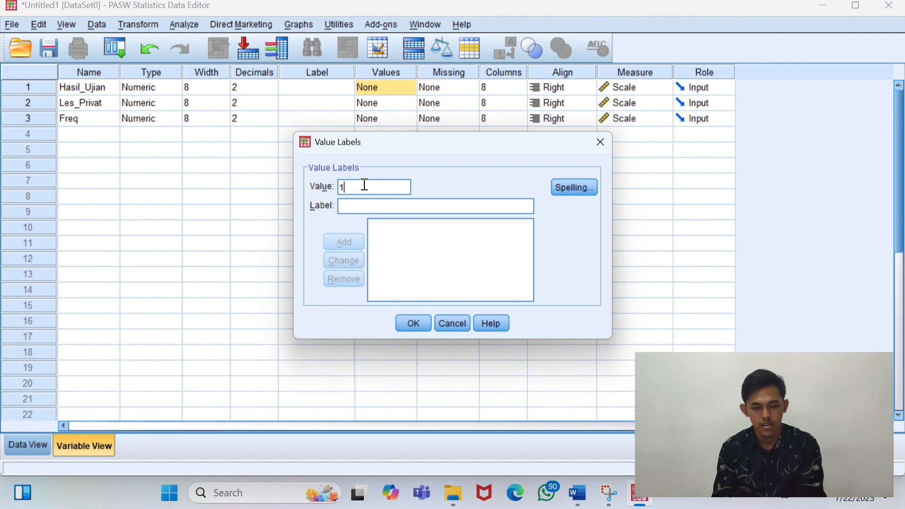
{"action": "left_click", "coordinate": [357, 210]}
{"action": "type", "text": "Lulus"}
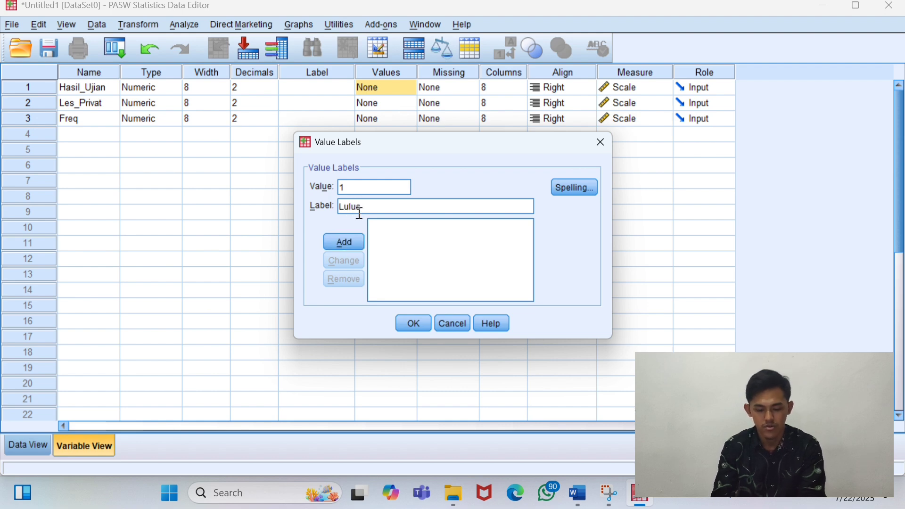
{"action": "left_click", "coordinate": [343, 245]}
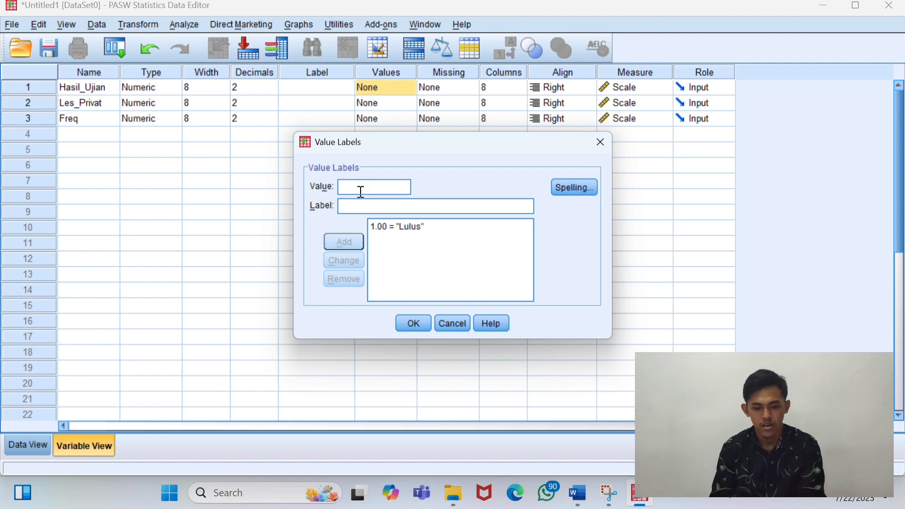
- Add the value label 2 = "Tidak Lulus" to Hasil_Ujian and confirm its value labels
{"action": "type", "text": "2"}
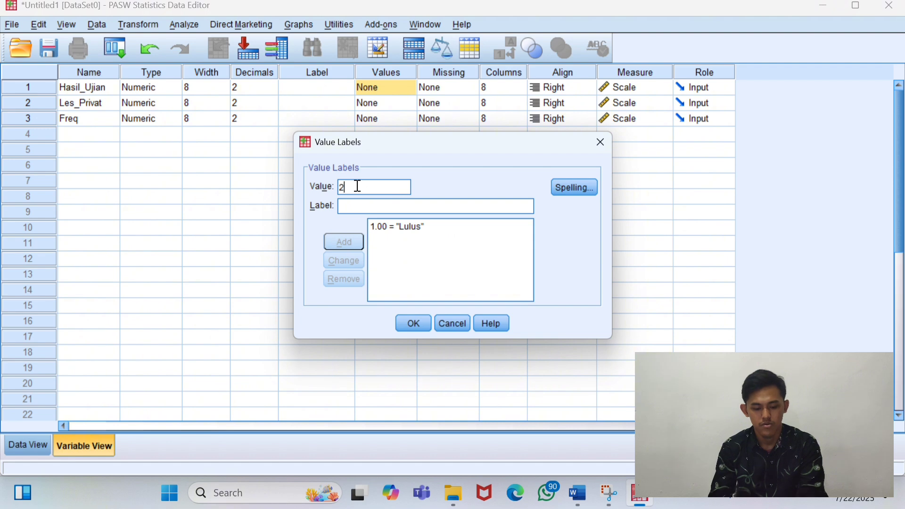
{"action": "left_click", "coordinate": [355, 207]}
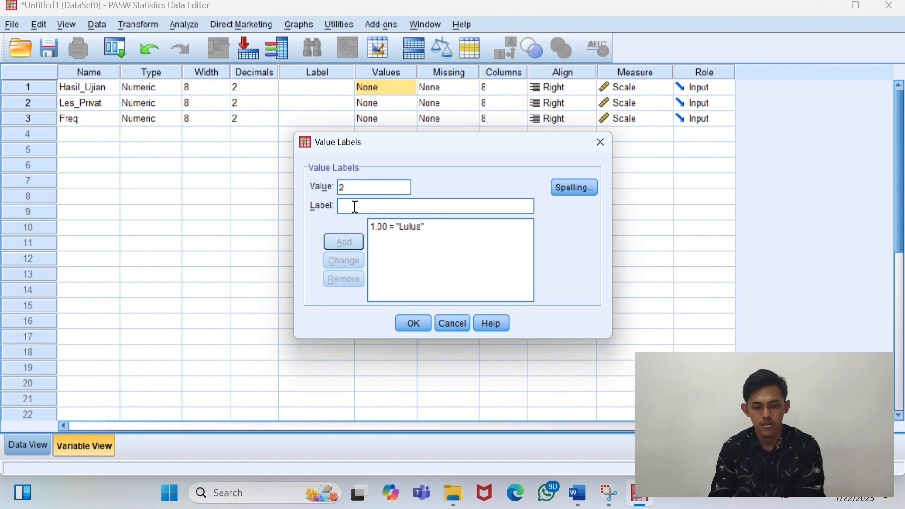
{"action": "type", "text": "Tidak"}
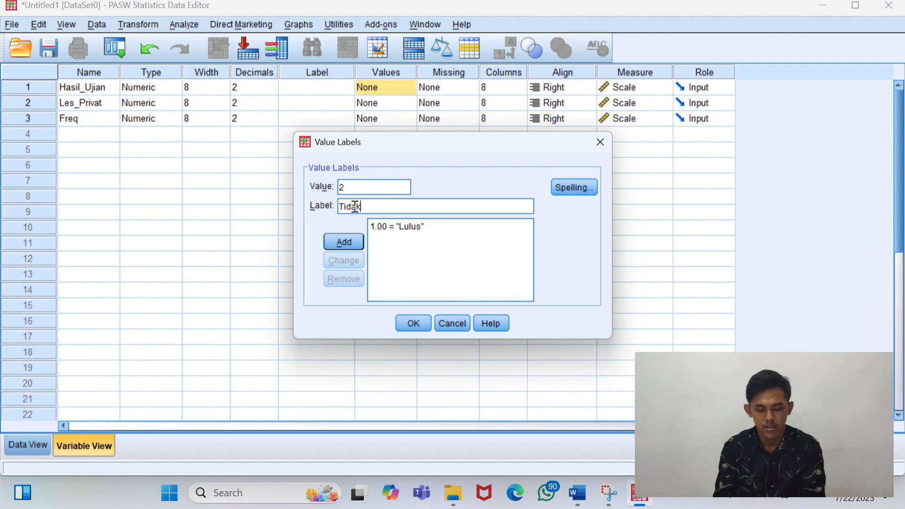
{"action": "type", "text": " Lulus"}
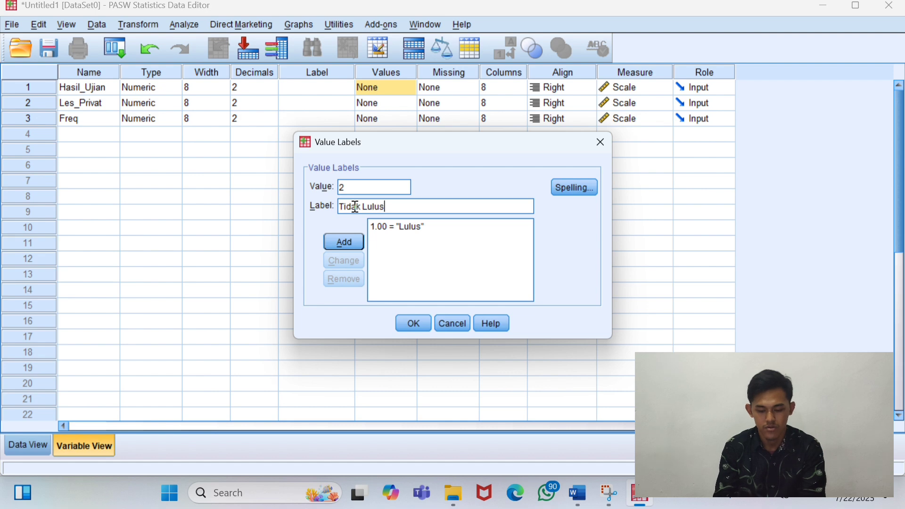
{"action": "left_click", "coordinate": [344, 240]}
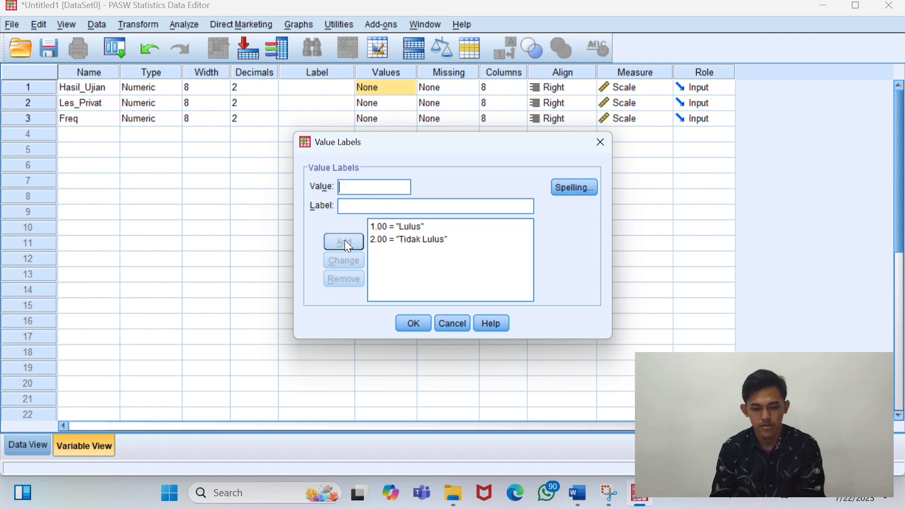
{"action": "left_click", "coordinate": [412, 323]}
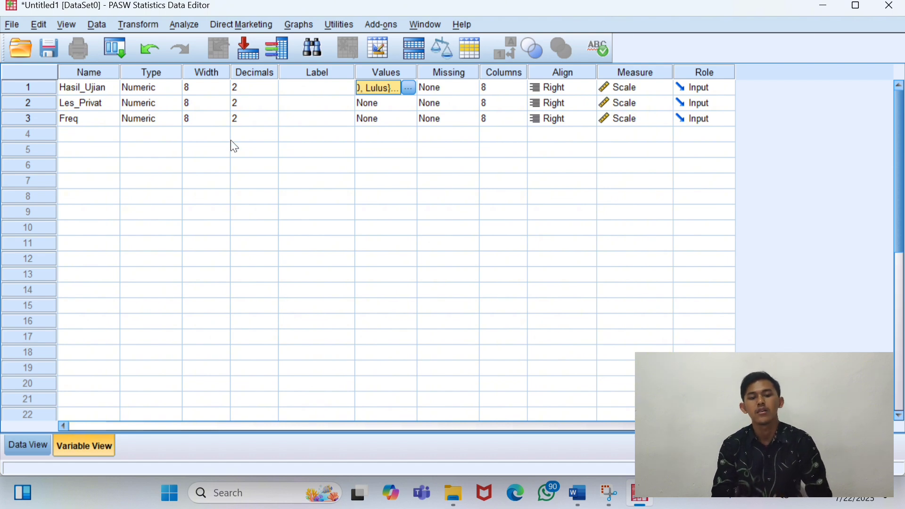
- Weight the cases by the frequency variable Freq and return from the output viewer to the Data Editor
{"action": "left_click", "coordinate": [92, 27]}
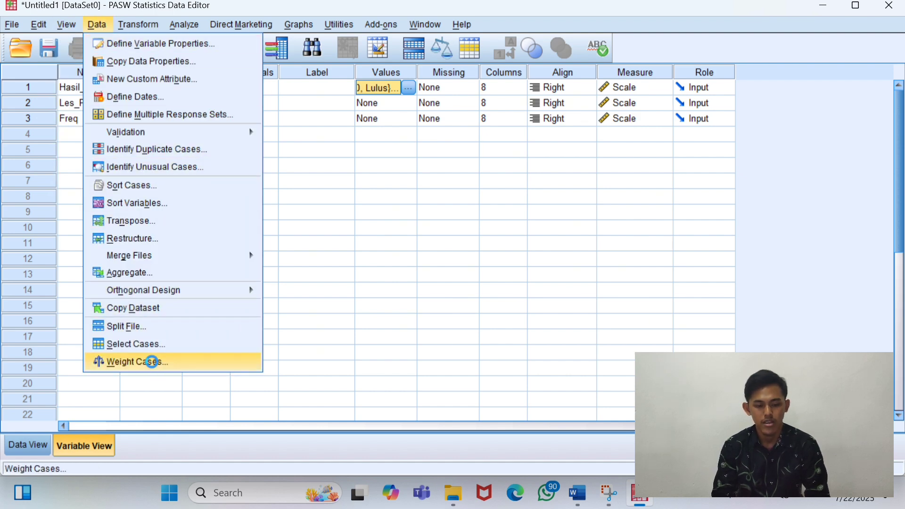
{"action": "left_click", "coordinate": [151, 361]}
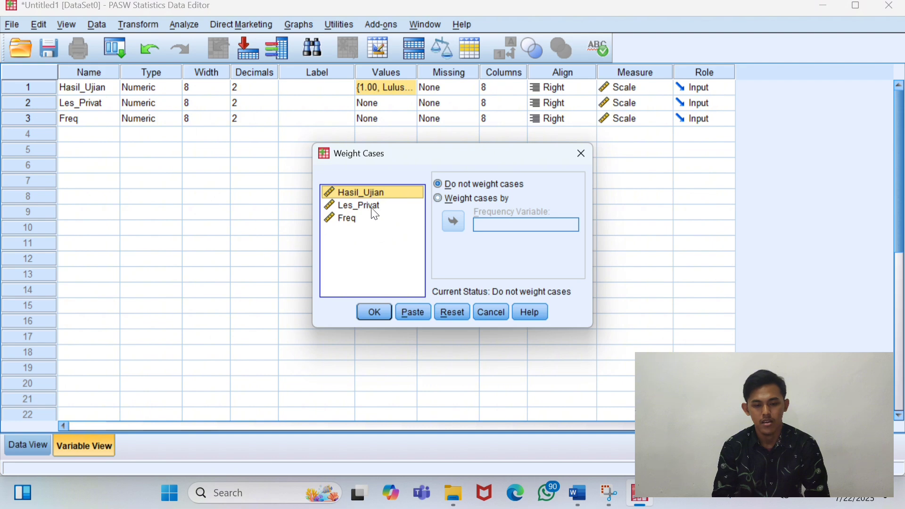
{"action": "left_click", "coordinate": [382, 218]}
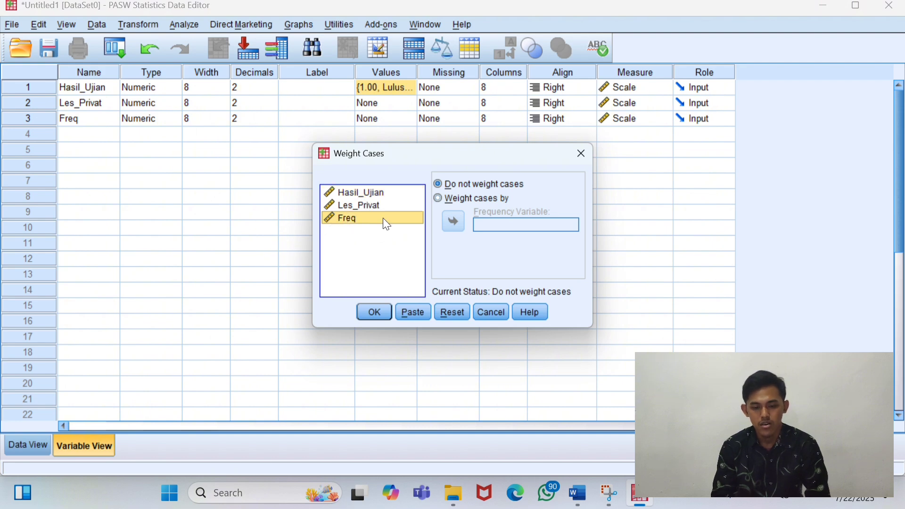
{"action": "left_click", "coordinate": [438, 198]}
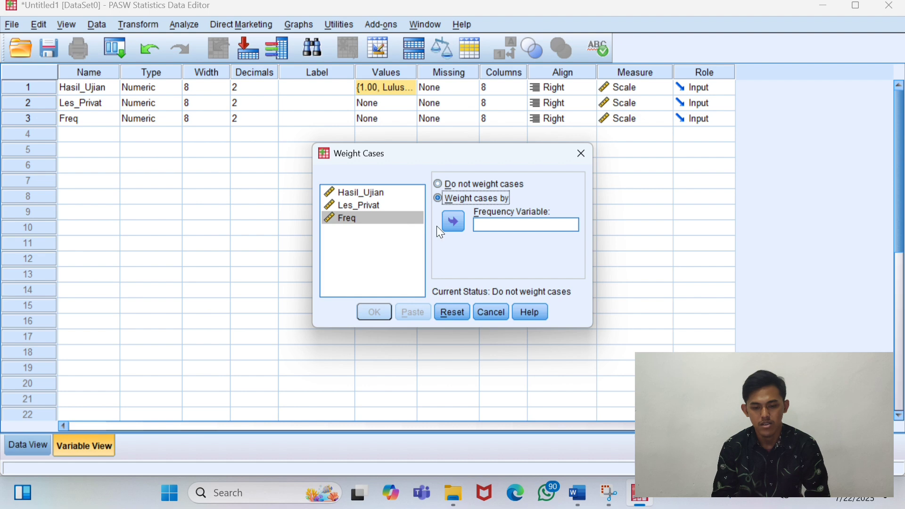
{"action": "left_click", "coordinate": [453, 221]}
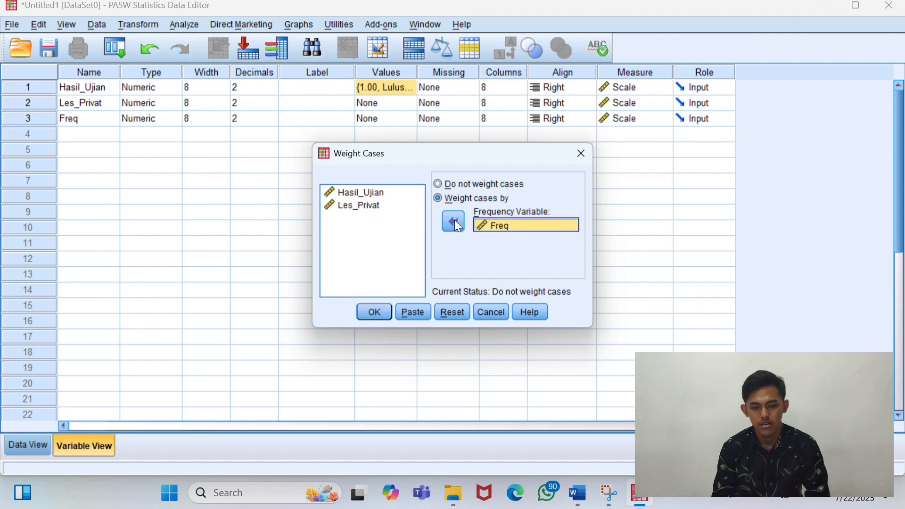
{"action": "left_click", "coordinate": [371, 309]}
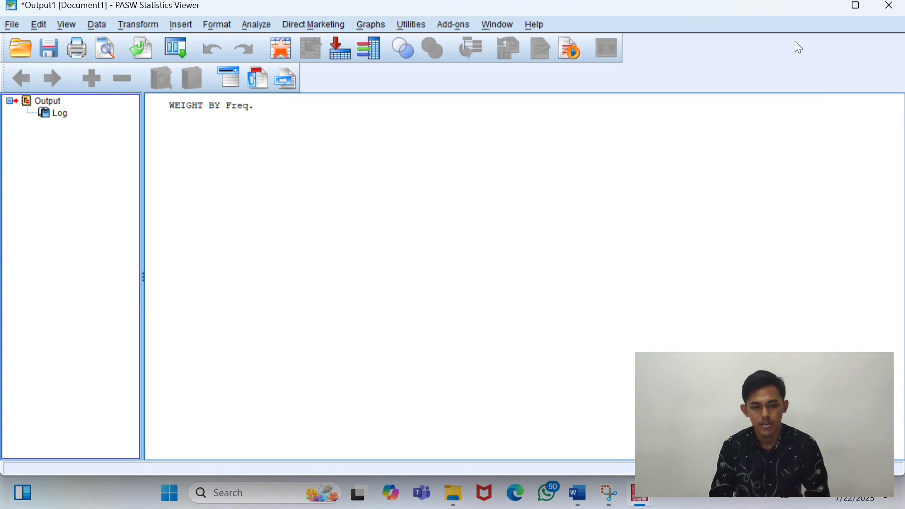
{"action": "left_click", "coordinate": [824, 6]}
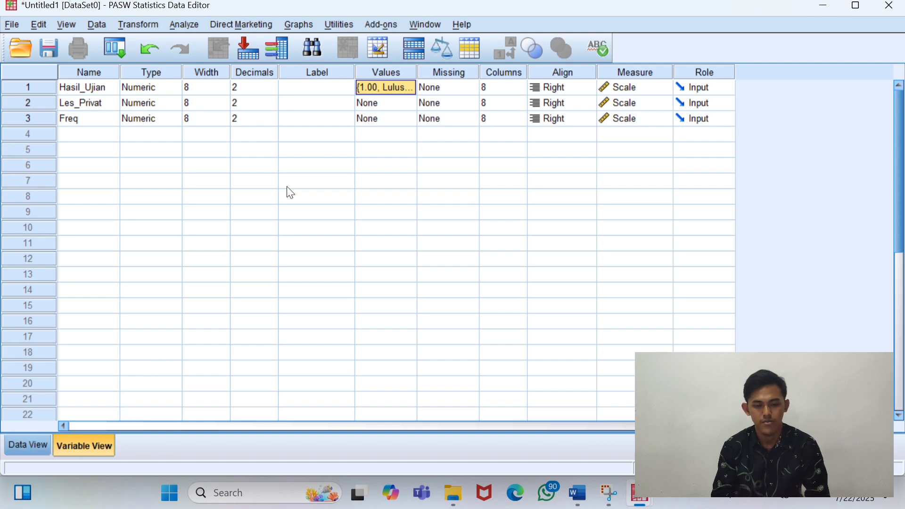
- Add the value label 1 = "Ya" to the variable Les_Privat
{"action": "left_click", "coordinate": [401, 105]}
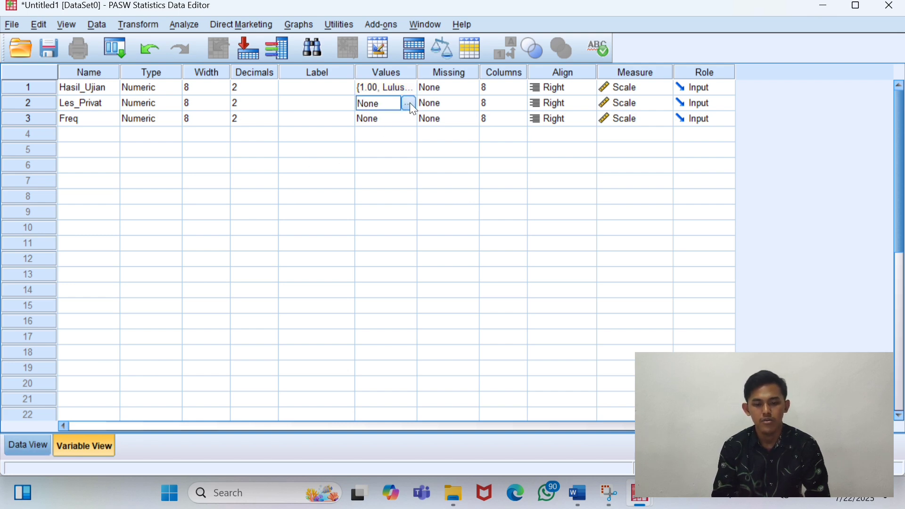
{"action": "left_click", "coordinate": [409, 104]}
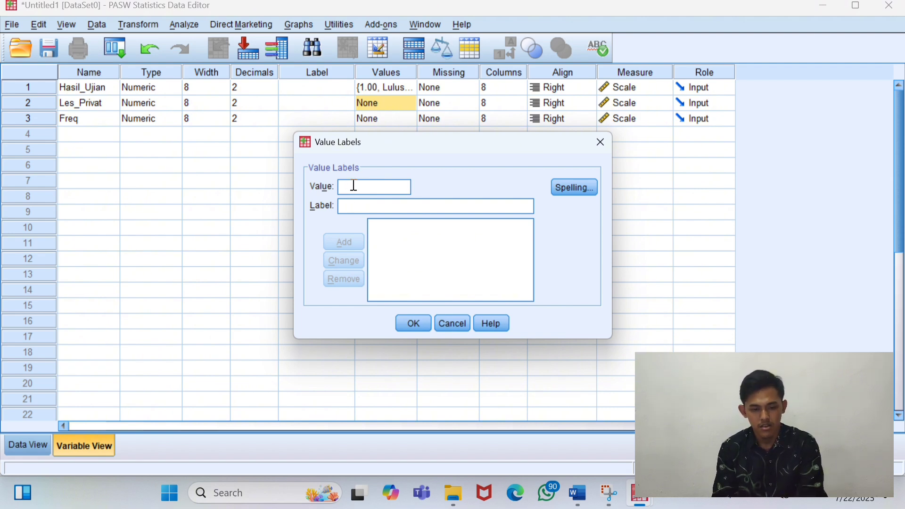
{"action": "left_click", "coordinate": [353, 204]}
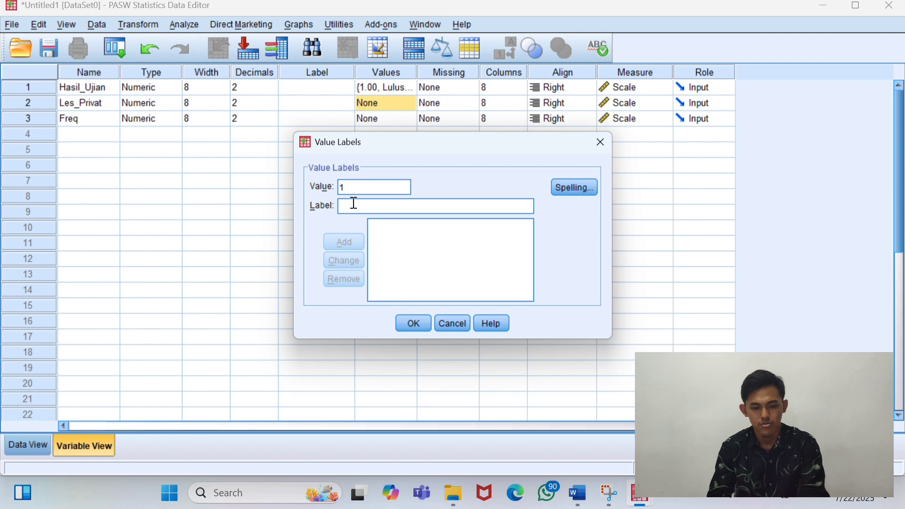
{"action": "type", "text": "Ya"}
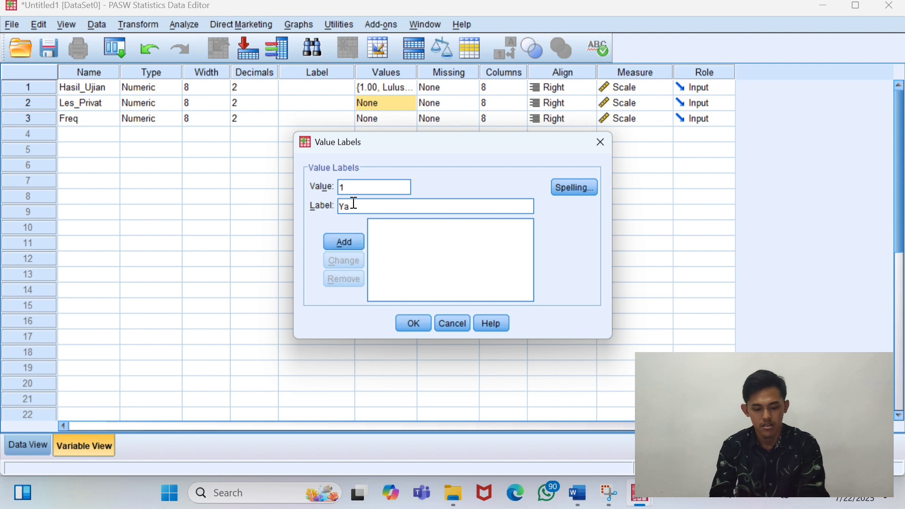
{"action": "left_click", "coordinate": [352, 242]}
- Add the value label 2 = "Tidak" to Les_Privat and confirm its value labels
{"action": "type", "text": "2"}
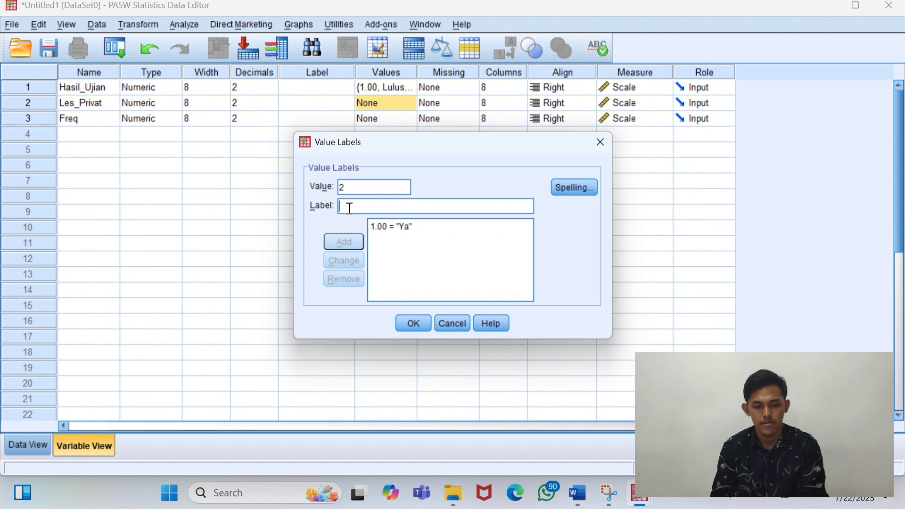
{"action": "type", "text": "Tidak"}
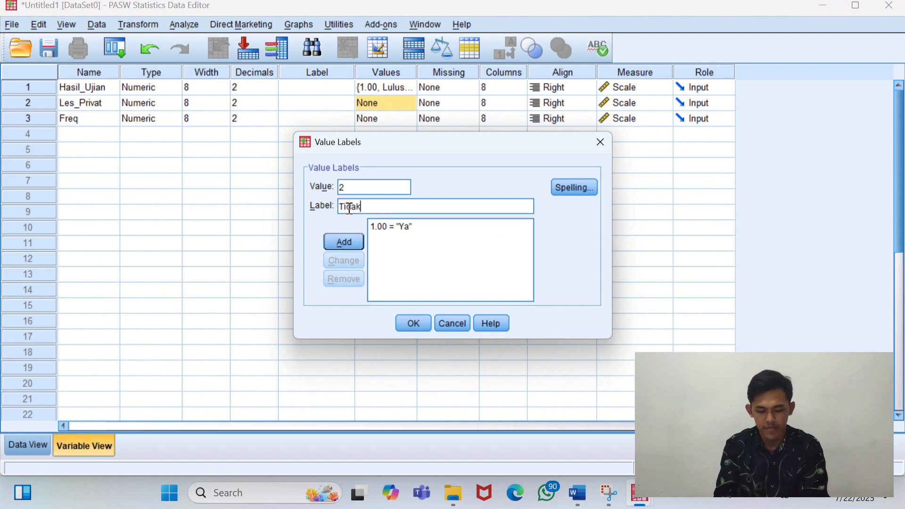
{"action": "left_click", "coordinate": [346, 239]}
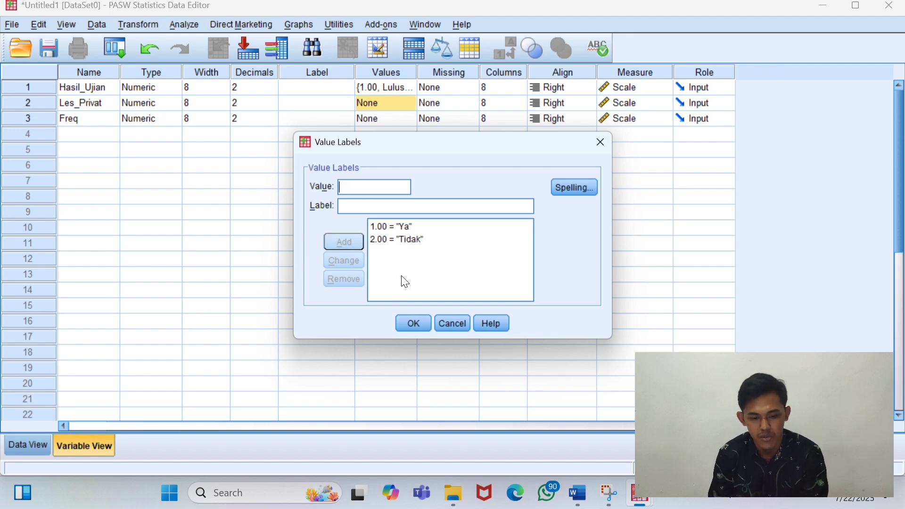
{"action": "left_click", "coordinate": [413, 324]}
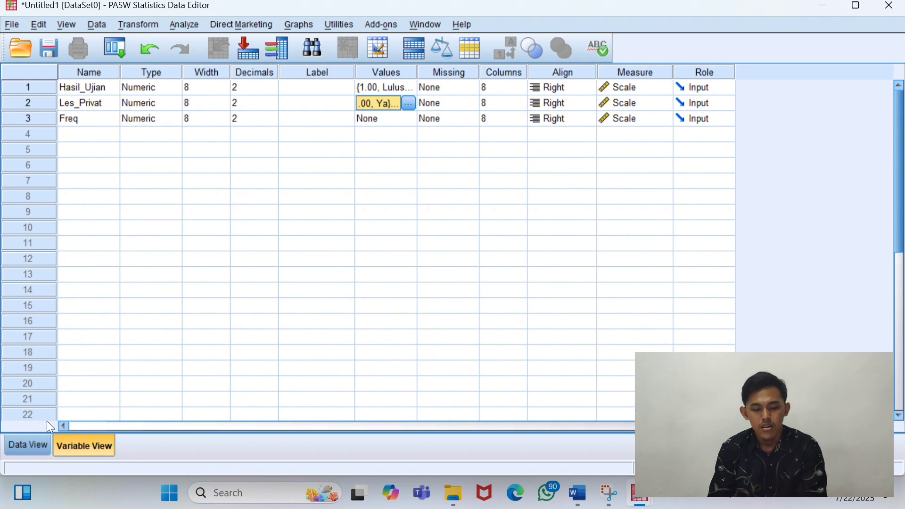
- Show the data sheet in Data View, examine the example data table in the Word guide, and return to PASW Statistics
{"action": "left_click", "coordinate": [27, 446]}
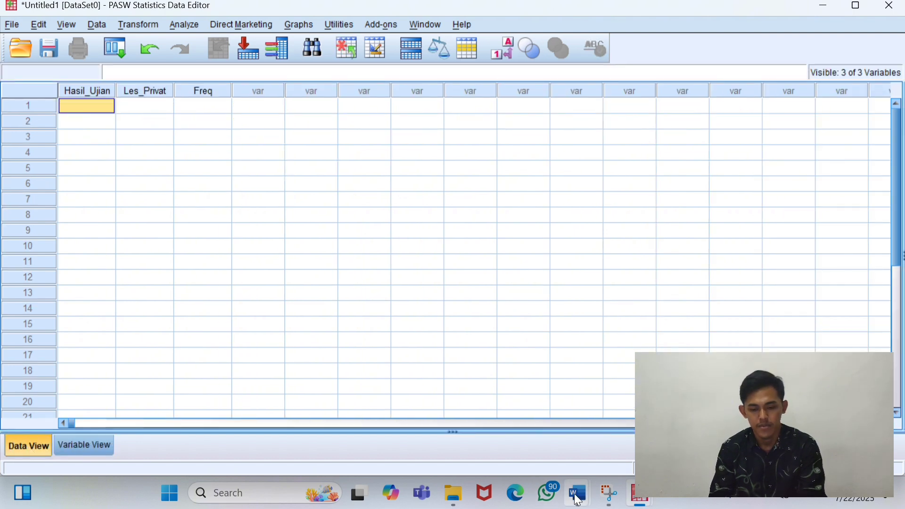
{"action": "mouse_move", "coordinate": [577, 499]}
{"action": "left_click", "coordinate": [544, 437]}
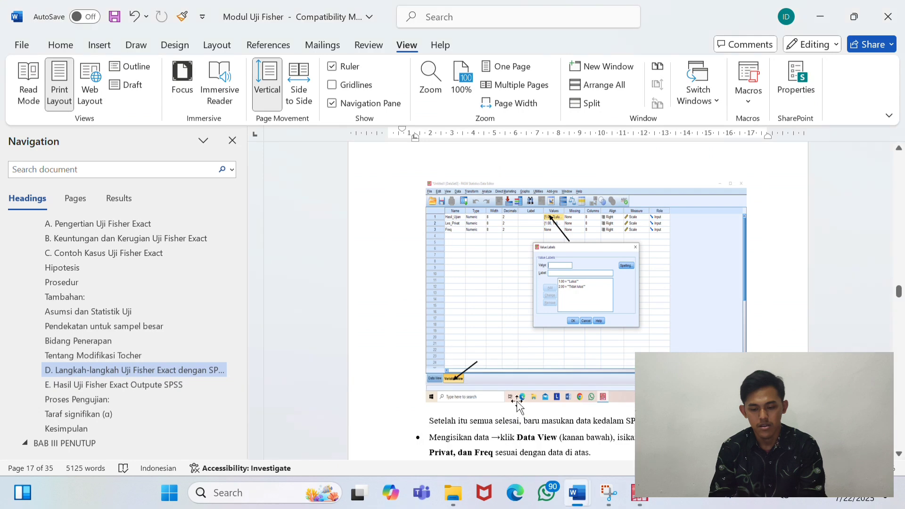
{"action": "scroll", "coordinate": [520, 311], "scroll_direction": "down", "scroll_amount": 2}
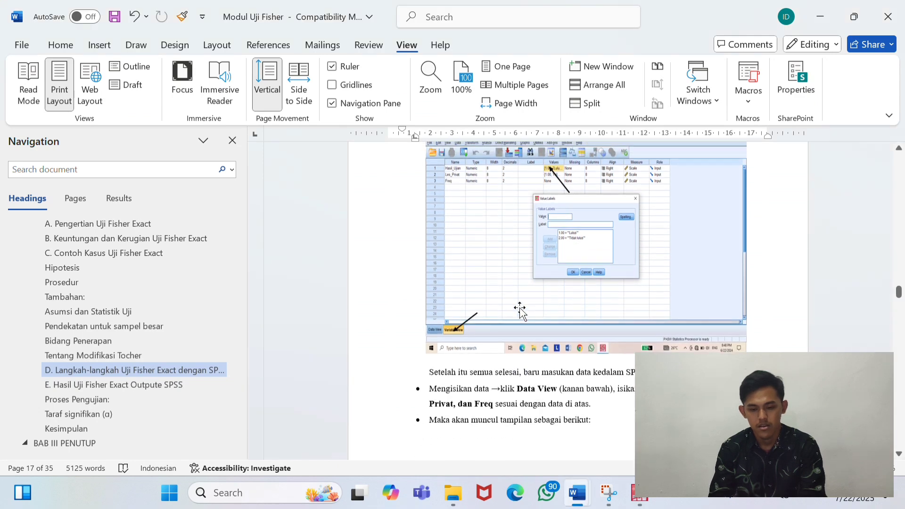
{"action": "scroll", "coordinate": [520, 307], "scroll_direction": "down", "scroll_amount": 15}
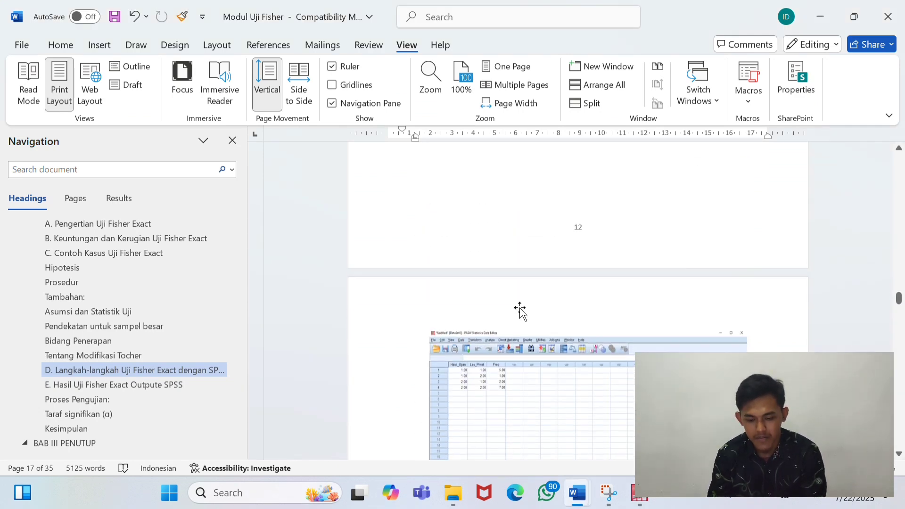
{"action": "scroll", "coordinate": [493, 254], "scroll_direction": "up", "scroll_amount": 4, "text": "ctrl"}
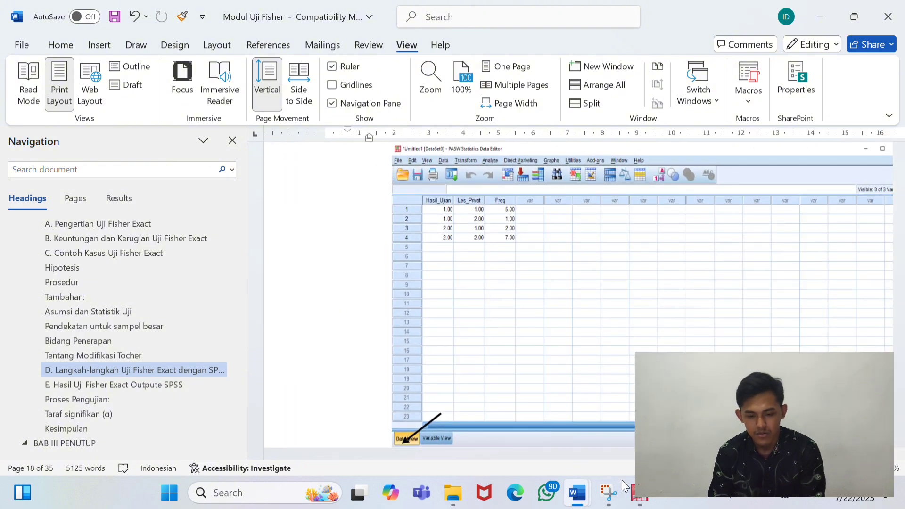
{"action": "mouse_move", "coordinate": [609, 495]}
{"action": "mouse_move", "coordinate": [647, 497]}
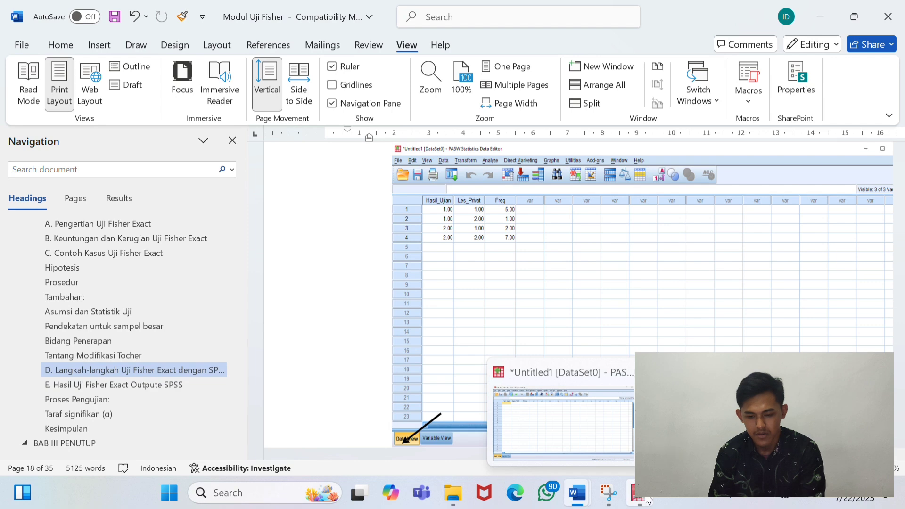
{"action": "left_click", "coordinate": [601, 448]}
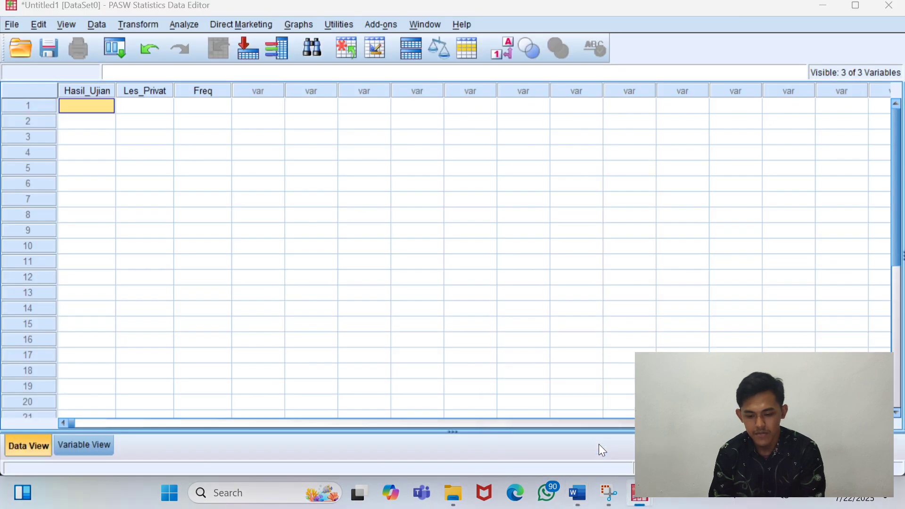
- Enter 1, 1, 2 and 2 in rows 1 to 4 of Hasil_Ujian and go to the first Les_Privat cell
{"action": "type", "text": "1"}
{"action": "key", "text": "Return"}
{"action": "type", "text": "1"}
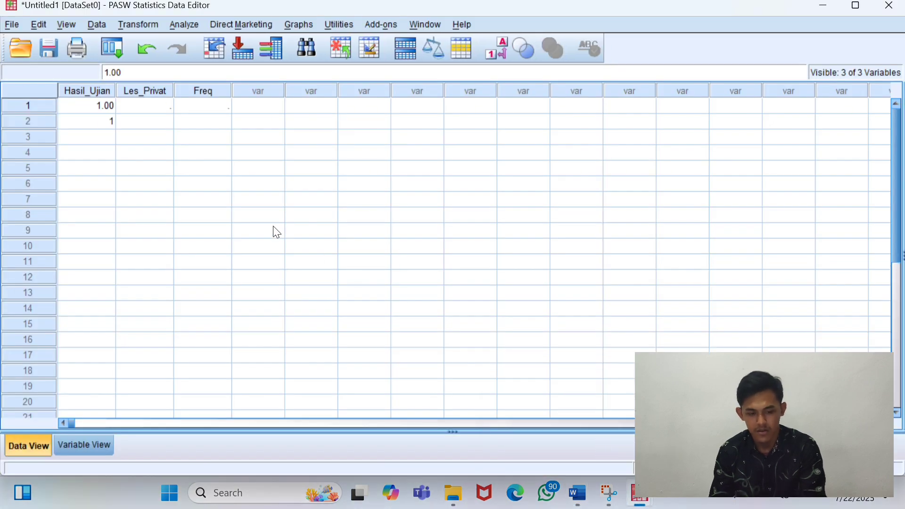
{"action": "key", "text": "Return"}
{"action": "type", "text": "2"}
{"action": "key", "text": "Return"}
{"action": "type", "text": "2"}
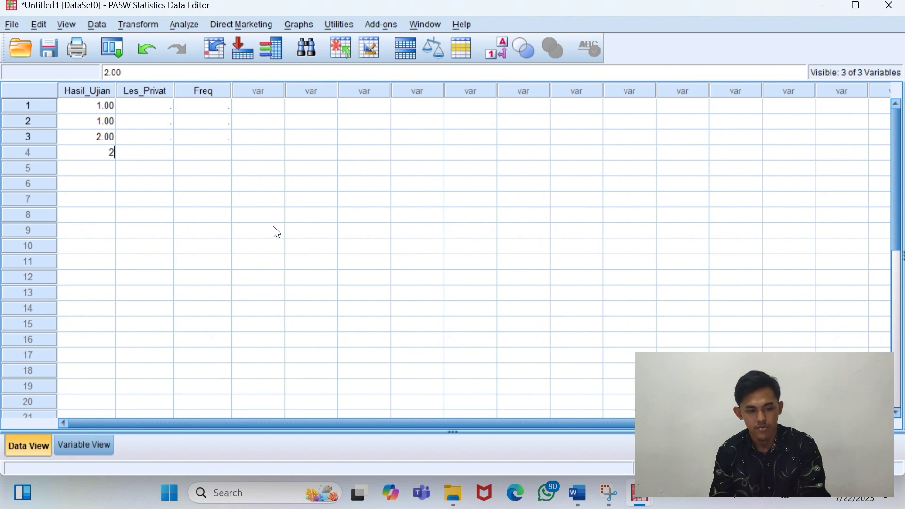
{"action": "key", "text": "Tab"}
{"action": "key", "text": "Up"}
{"action": "key", "text": "Up"}
{"action": "key", "text": "Up"}
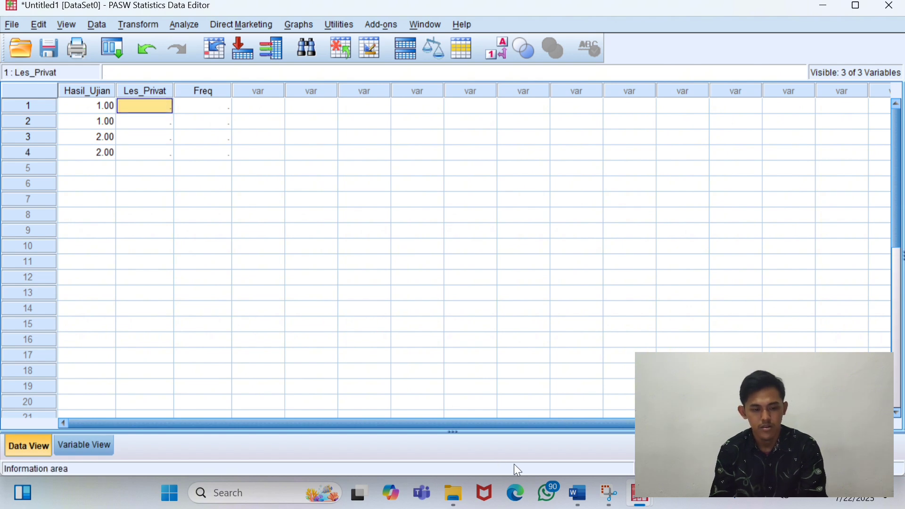
- Consult the example data table in the Word guide, then enter 1, 2, 1 and 2 in rows 1 to 4 of Les_Privat in PASW Statistics
{"action": "mouse_move", "coordinate": [577, 492]}
{"action": "left_click", "coordinate": [515, 422]}
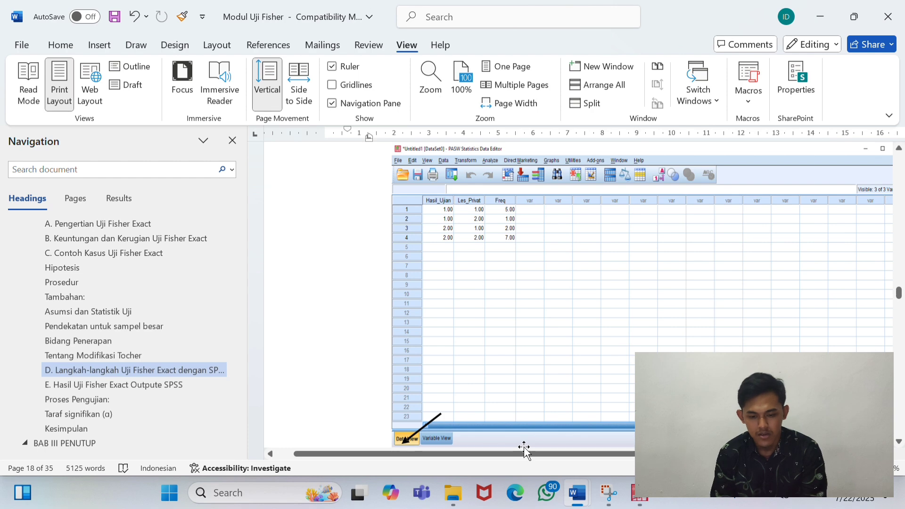
{"action": "left_click", "coordinate": [632, 502]}
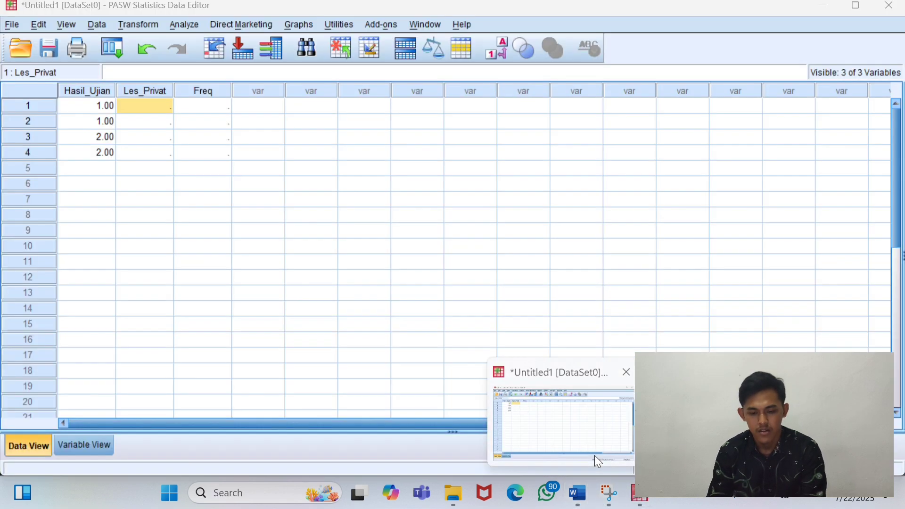
{"action": "left_click", "coordinate": [594, 455]}
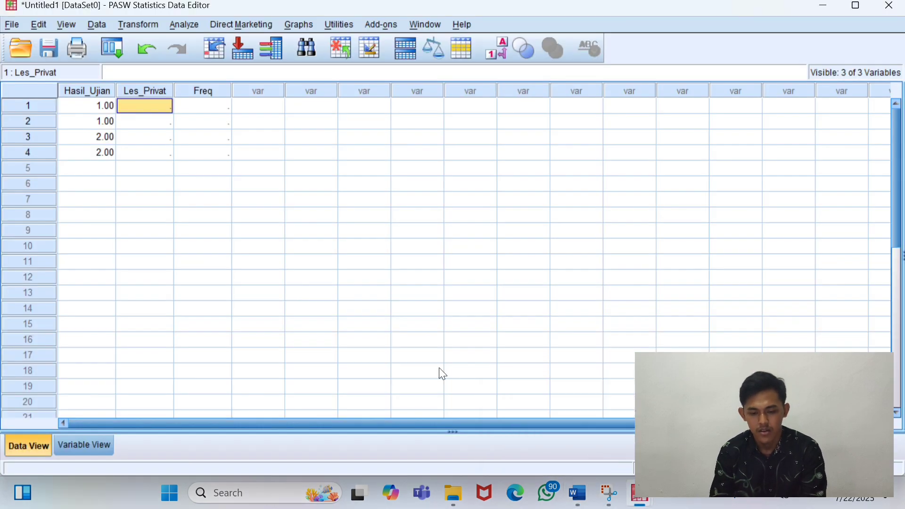
{"action": "type", "text": "1"}
{"action": "key", "text": "Return"}
{"action": "type", "text": "2"}
{"action": "key", "text": "Return"}
{"action": "type", "text": "1"}
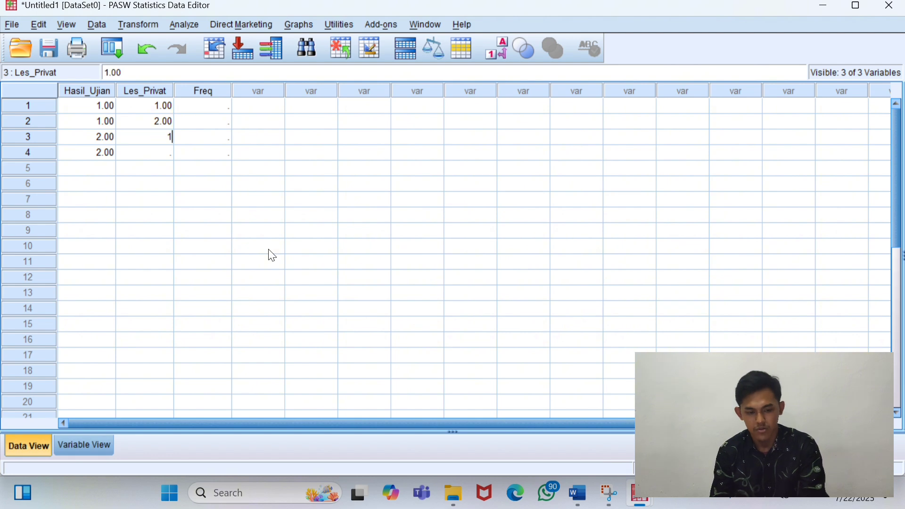
{"action": "key", "text": "Return"}
{"action": "type", "text": "2"}
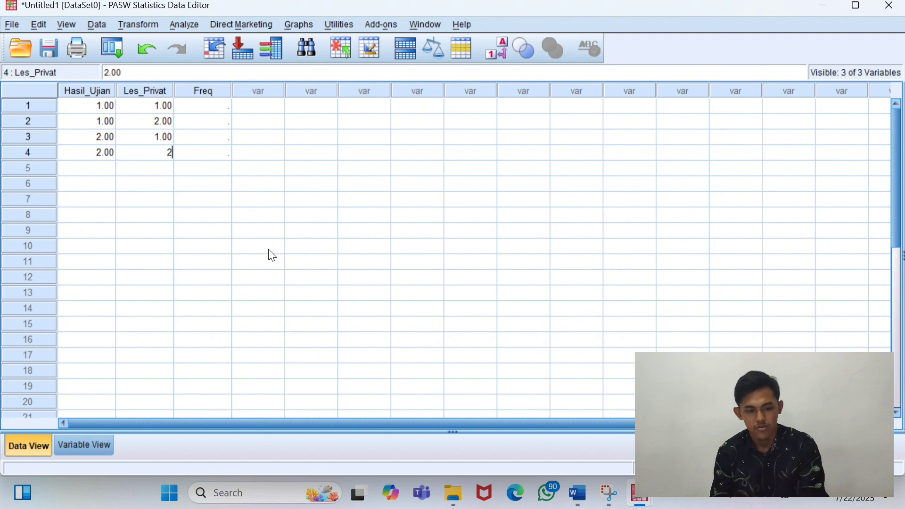
- Check the Freq values in the Word guide and enter 5, 1, 2 and 7 in rows 1 to 4 of Freq in PASW Statistics
{"action": "left_click", "coordinate": [212, 109]}
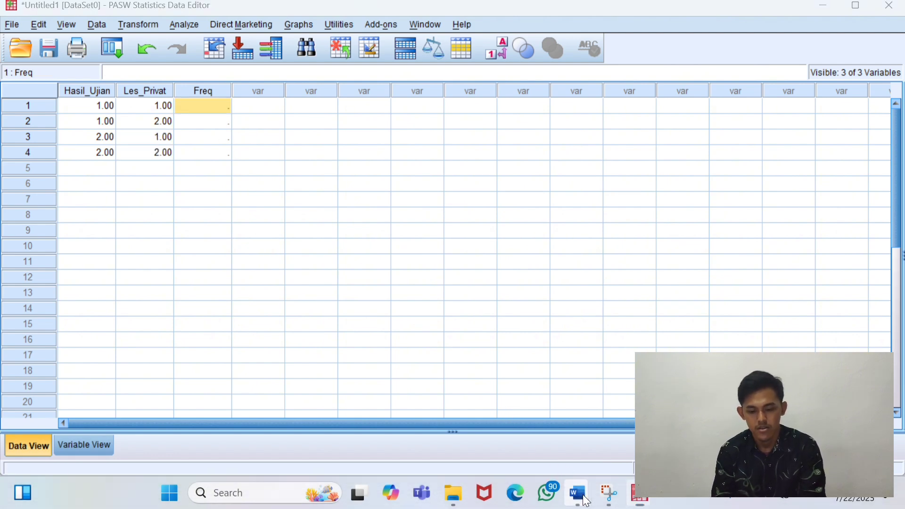
{"action": "mouse_move", "coordinate": [576, 490]}
{"action": "left_click", "coordinate": [527, 410]}
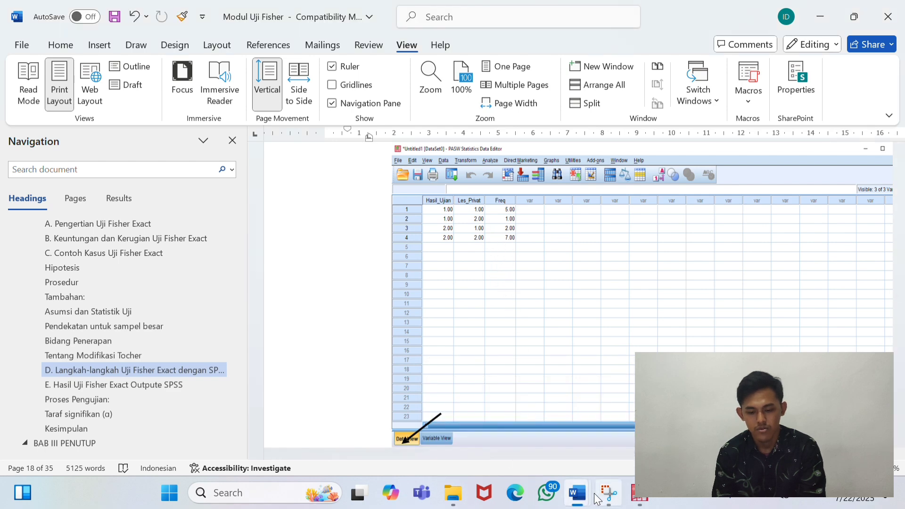
{"action": "mouse_move", "coordinate": [640, 492]}
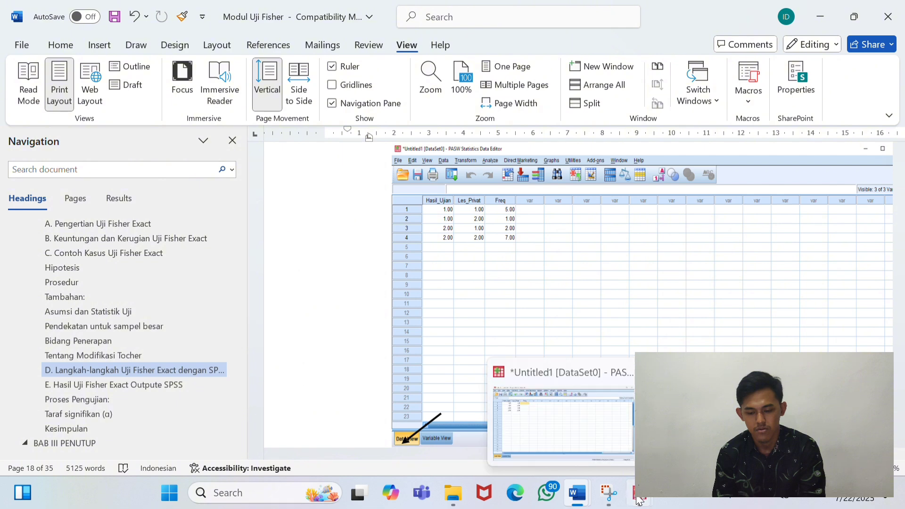
{"action": "left_click", "coordinate": [559, 412]}
{"action": "type", "text": "5"}
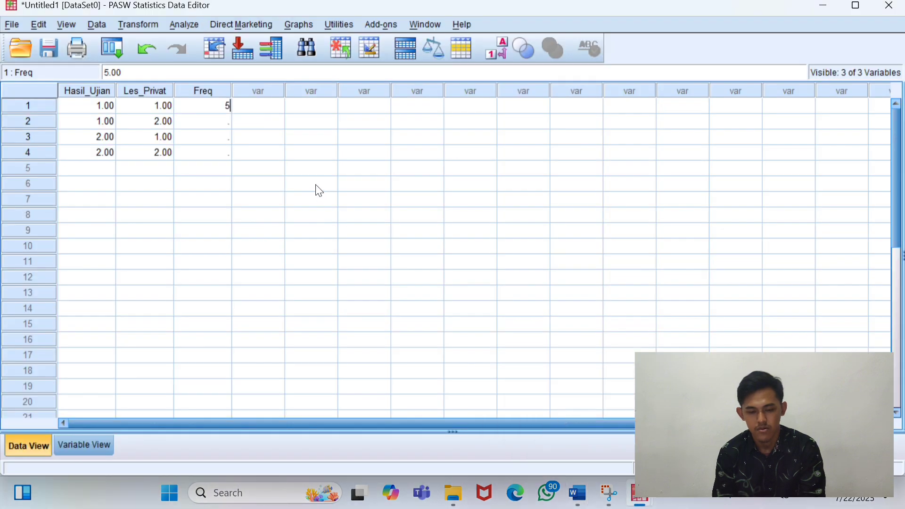
{"action": "key", "text": "Return"}
{"action": "type", "text": "1"}
{"action": "key", "text": "Return"}
{"action": "type", "text": "2"}
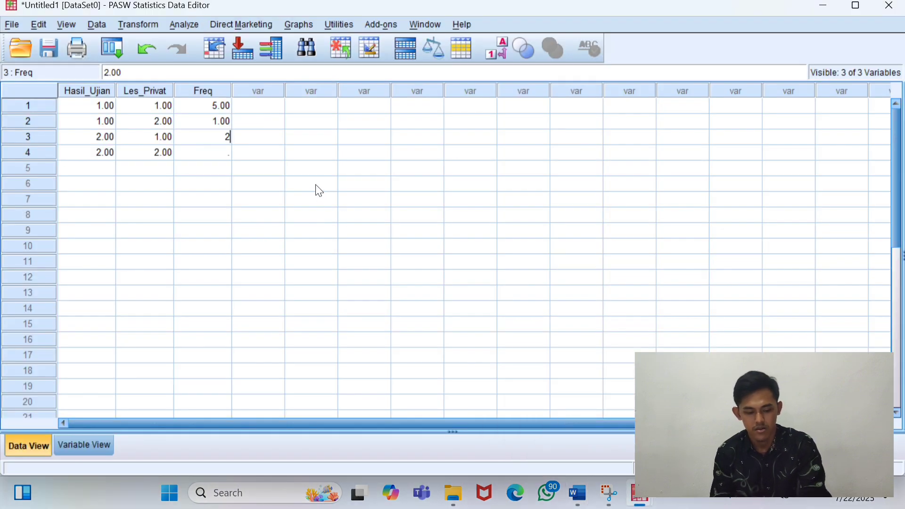
{"action": "key", "text": "Return"}
{"action": "type", "text": "7"}
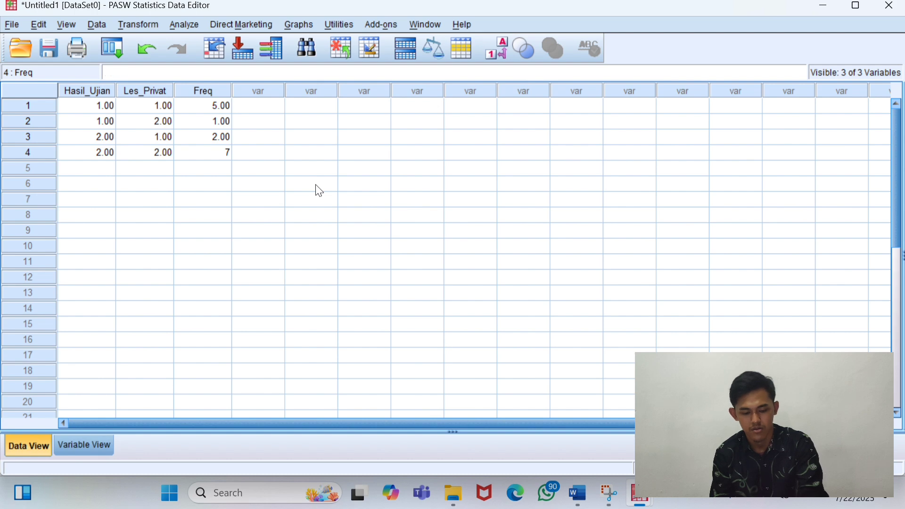
{"action": "key", "text": "Return"}
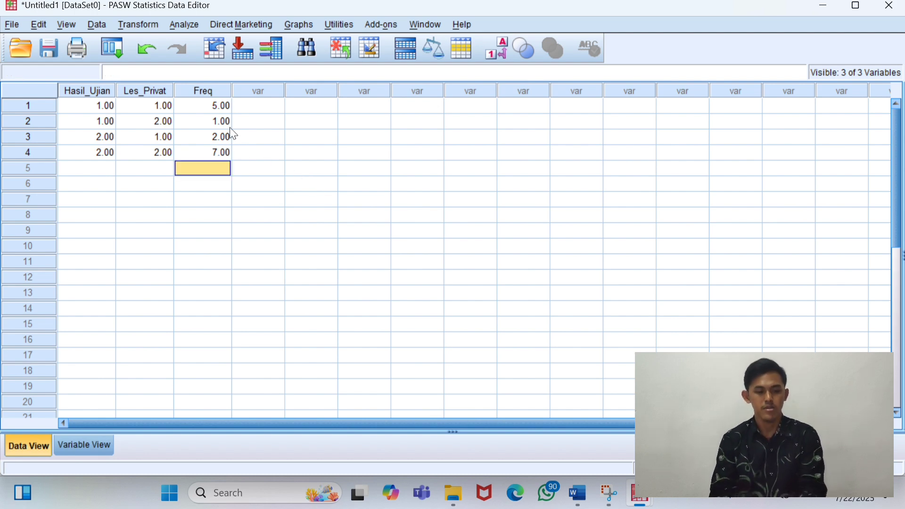
- Set up a Crosstabs analysis with Hasil_Ujian as the row variable and Les_Privat as the column variable
{"action": "left_click", "coordinate": [188, 25]}
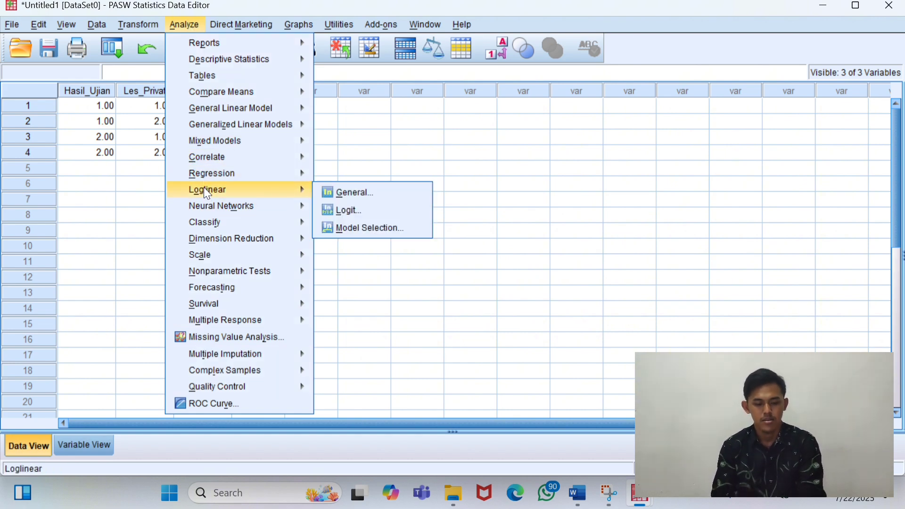
{"action": "mouse_move", "coordinate": [229, 65]}
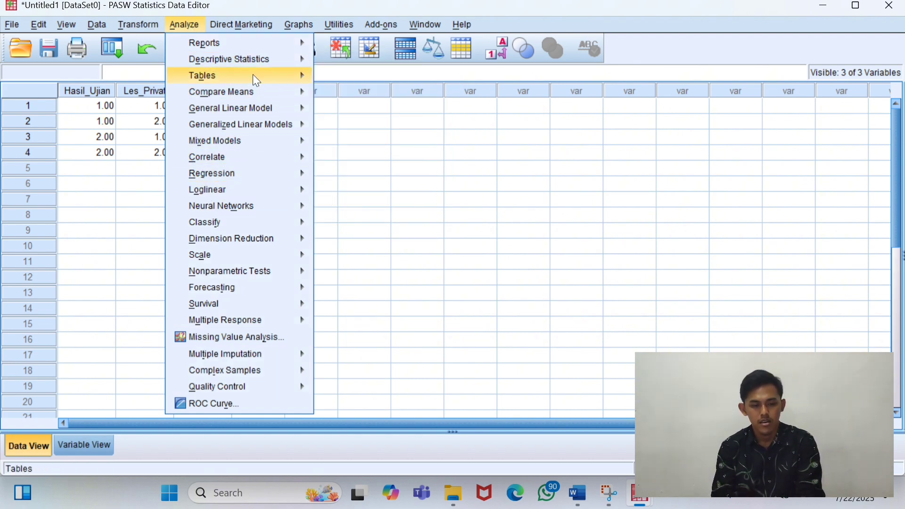
{"action": "mouse_move", "coordinate": [258, 98]}
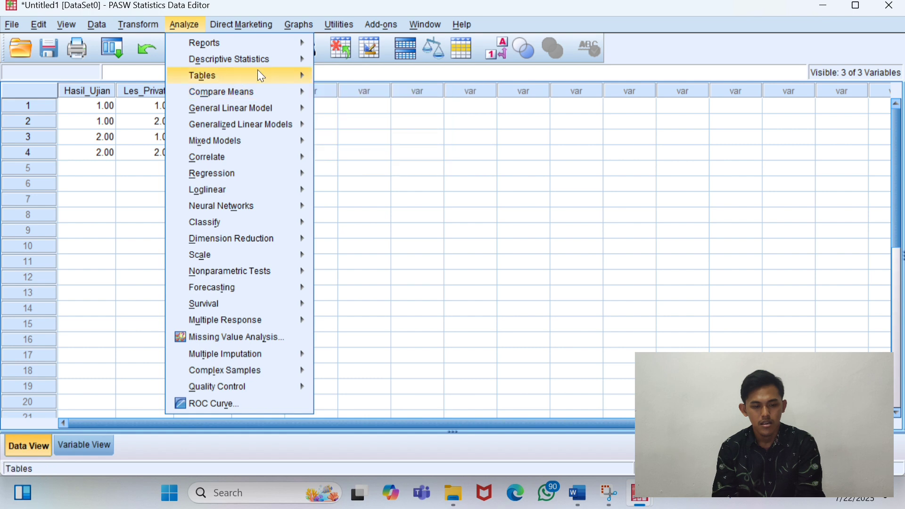
{"action": "mouse_move", "coordinate": [264, 64]}
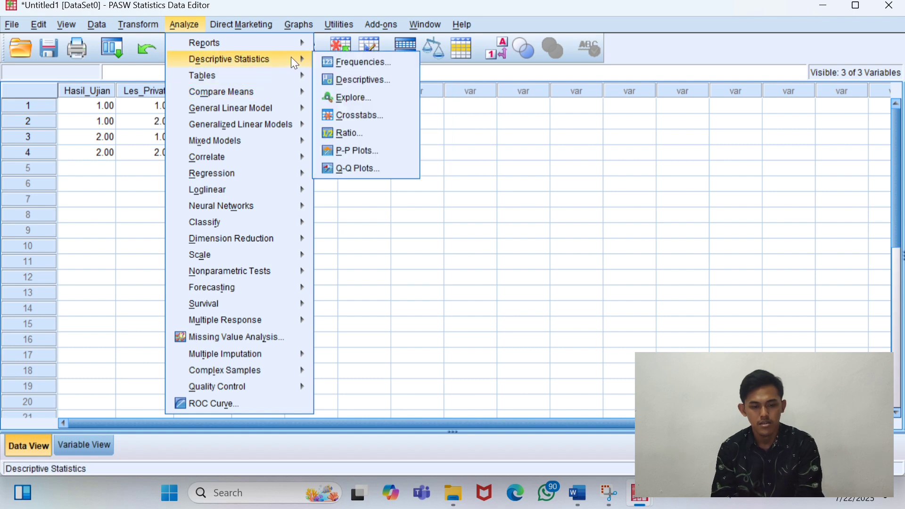
{"action": "left_click", "coordinate": [380, 113]}
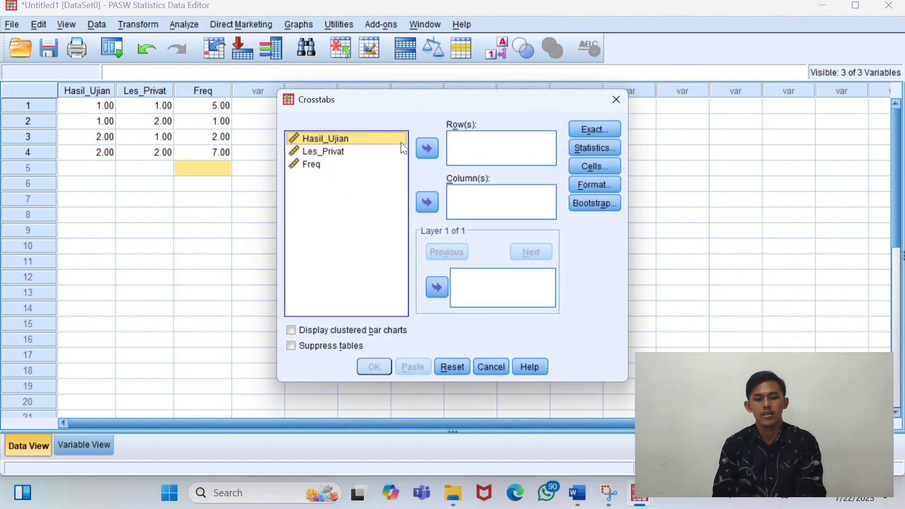
{"action": "left_click", "coordinate": [428, 150]}
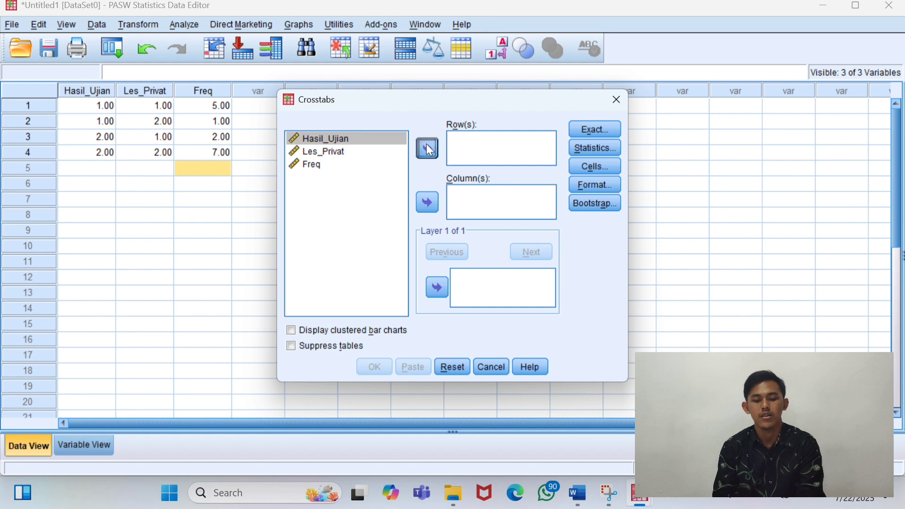
{"action": "left_click", "coordinate": [351, 135]}
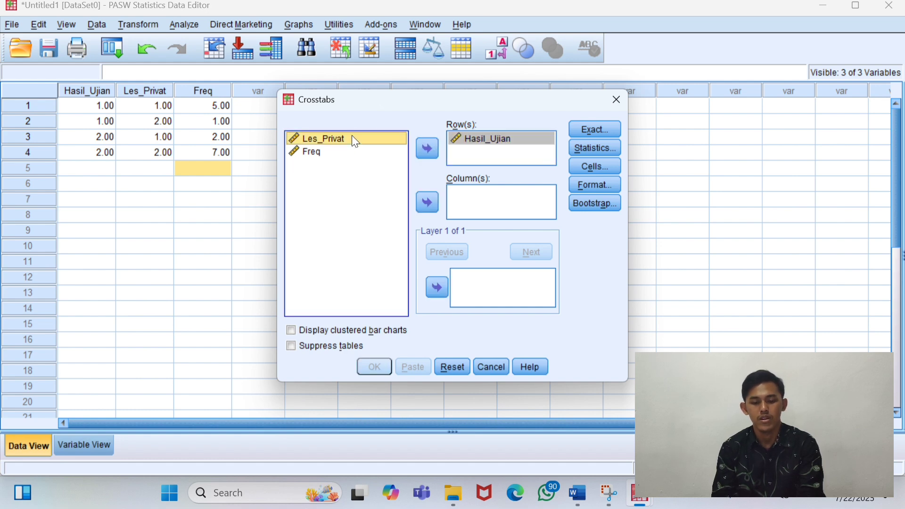
{"action": "left_click", "coordinate": [428, 204]}
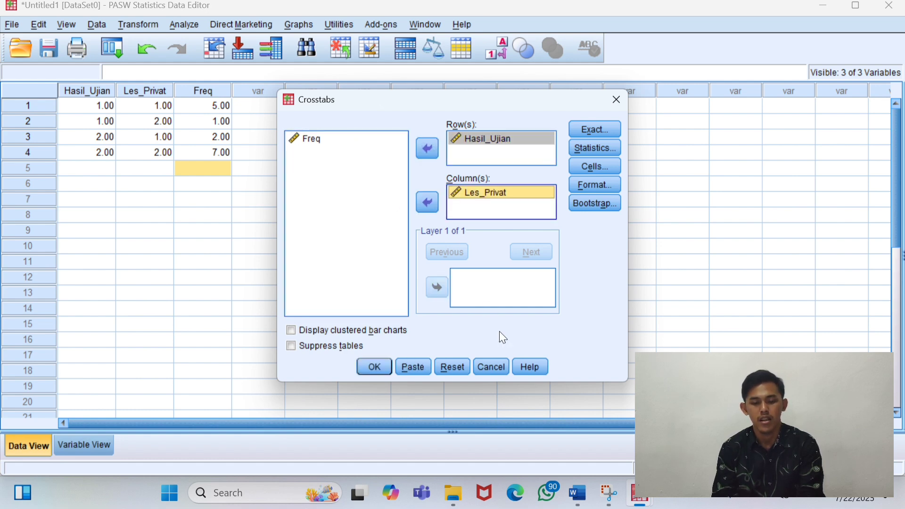
- Switch to the Word guide and examine its instructions for Weight Cases, the Crosstabs variables and the Crosstabs statistics
{"action": "mouse_move", "coordinate": [577, 493]}
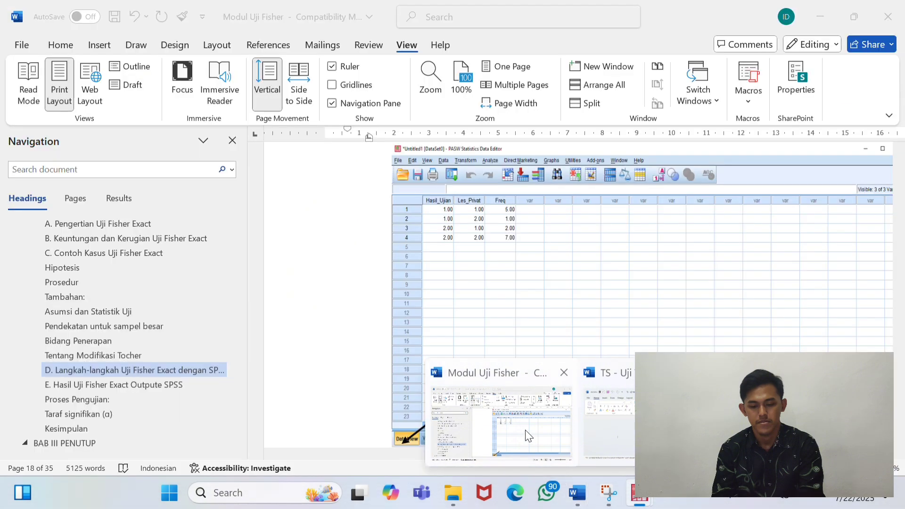
{"action": "left_click", "coordinate": [528, 435]}
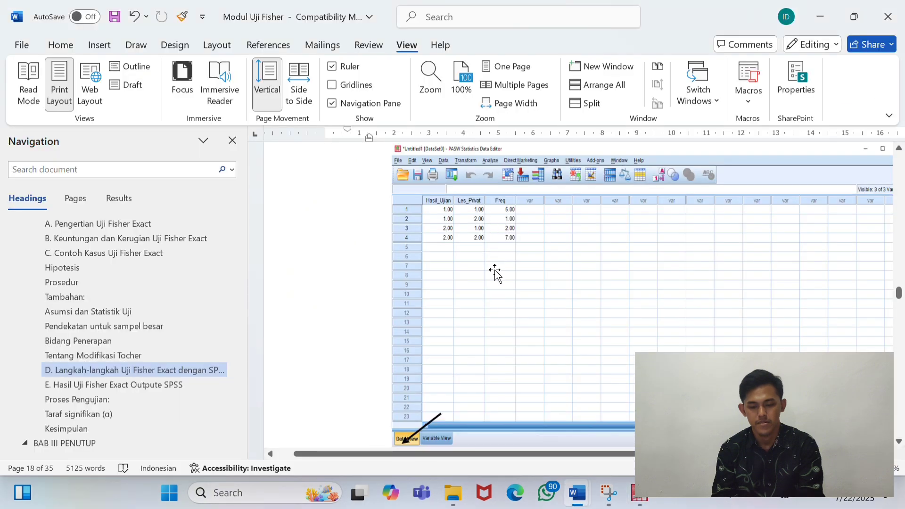
{"action": "scroll", "coordinate": [495, 271], "scroll_direction": "down", "scroll_amount": 5}
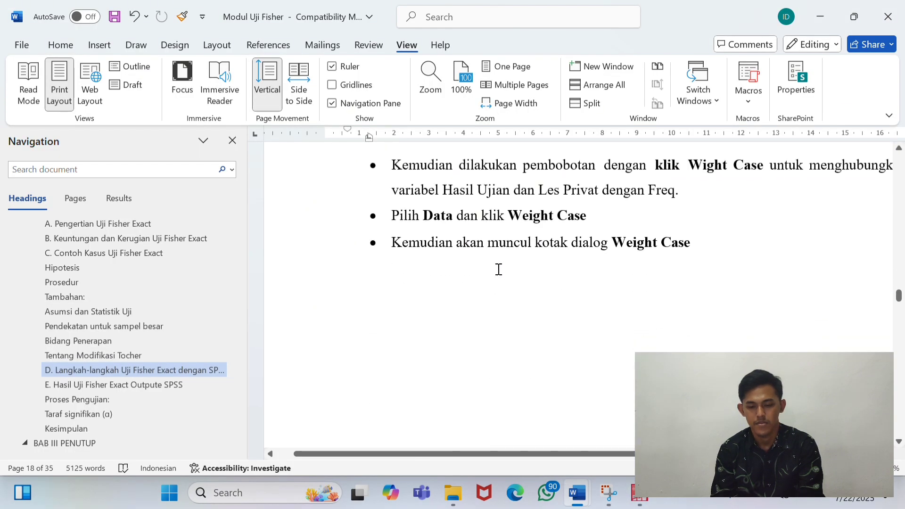
{"action": "scroll", "coordinate": [622, 247], "scroll_direction": "down", "scroll_amount": 8}
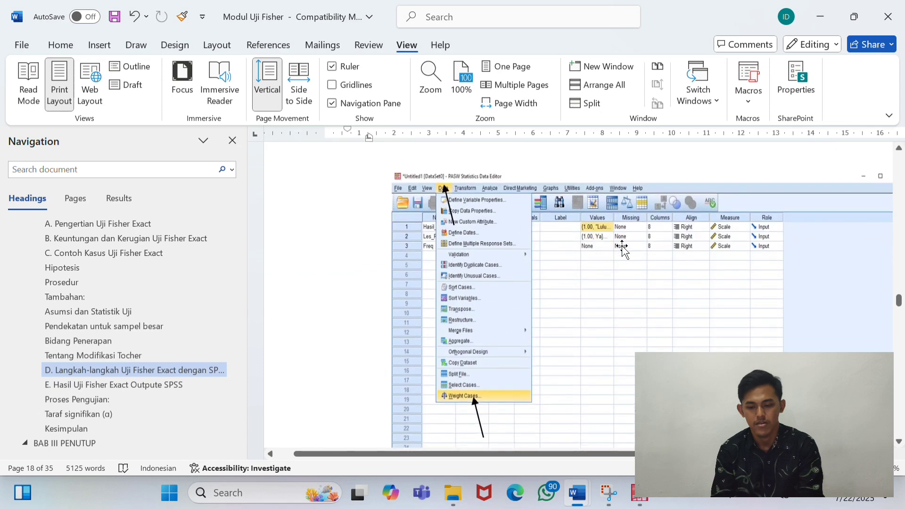
{"action": "scroll", "coordinate": [622, 247], "scroll_direction": "down", "scroll_amount": 8}
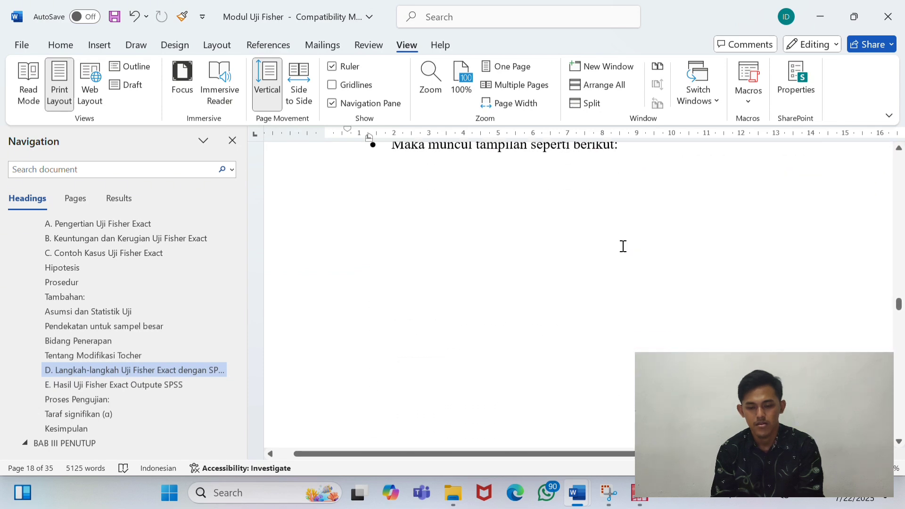
{"action": "scroll", "coordinate": [623, 246], "scroll_direction": "down", "scroll_amount": 5}
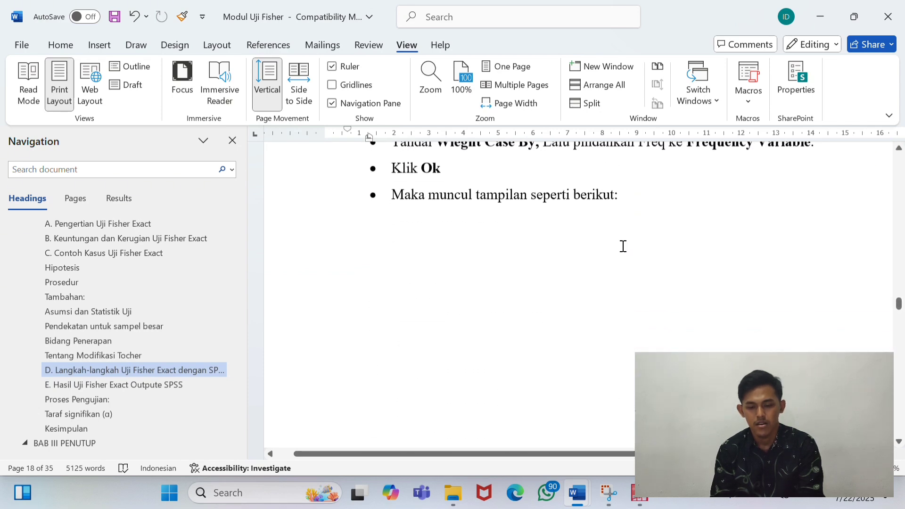
{"action": "scroll", "coordinate": [622, 246], "scroll_direction": "down", "scroll_amount": 10}
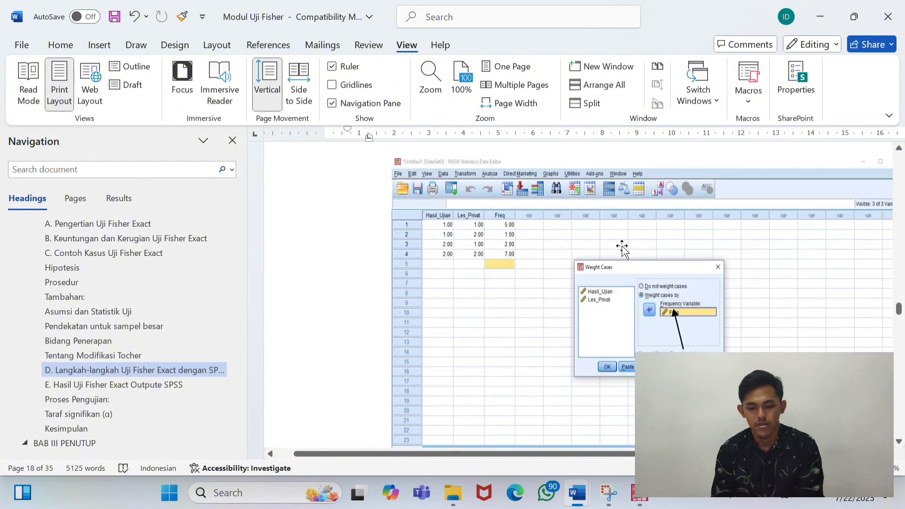
{"action": "scroll", "coordinate": [622, 247], "scroll_direction": "down", "scroll_amount": 3}
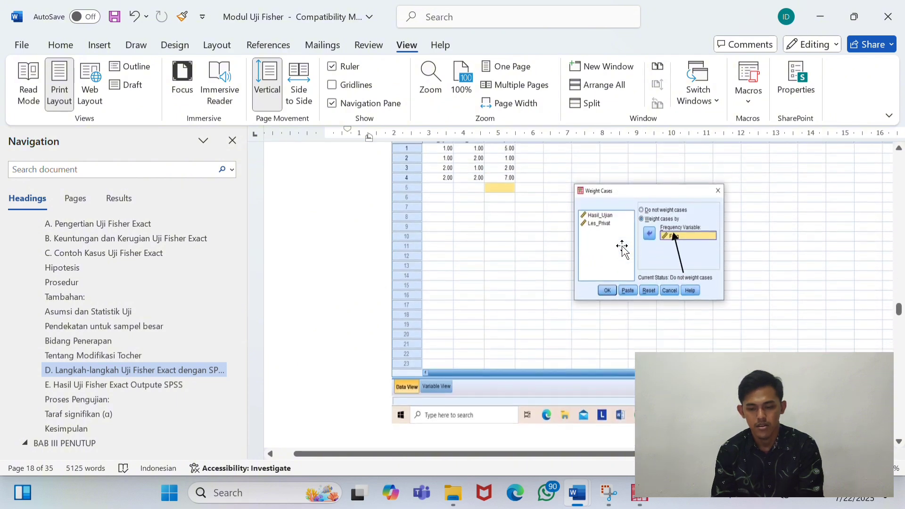
{"action": "scroll", "coordinate": [622, 247], "scroll_direction": "down", "scroll_amount": 20}
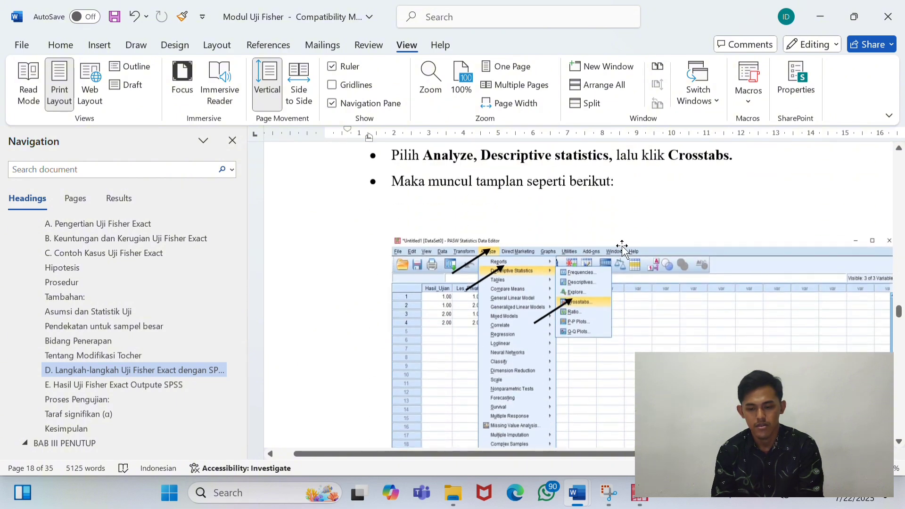
{"action": "scroll", "coordinate": [622, 247], "scroll_direction": "down", "scroll_amount": 20}
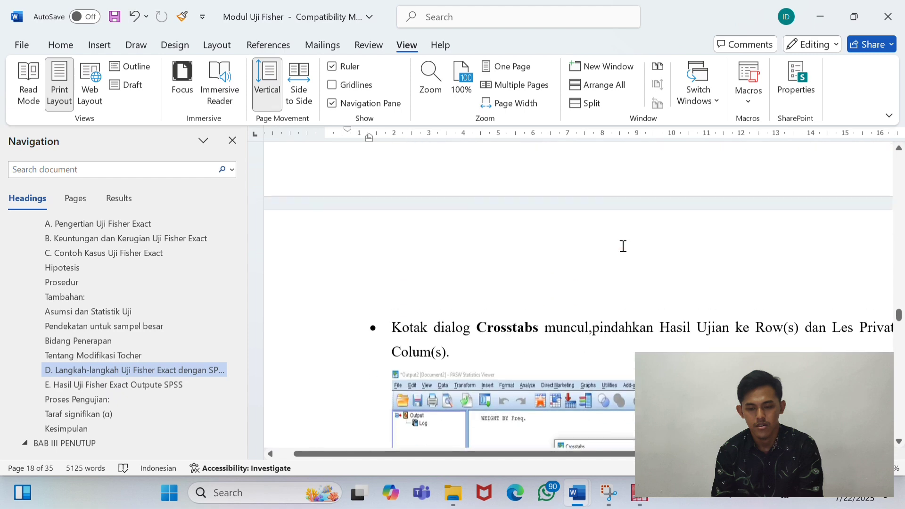
{"action": "scroll", "coordinate": [623, 246], "scroll_direction": "down", "scroll_amount": 3}
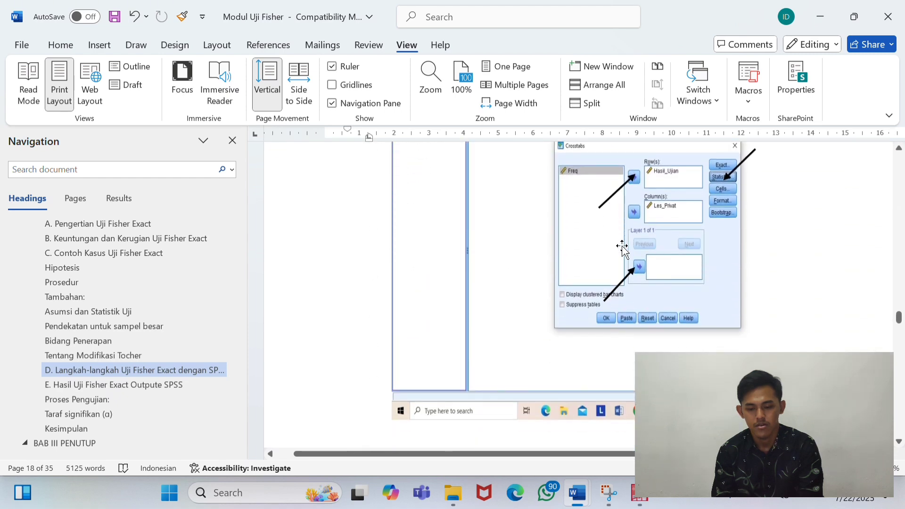
{"action": "scroll", "coordinate": [622, 246], "scroll_direction": "down", "scroll_amount": 3}
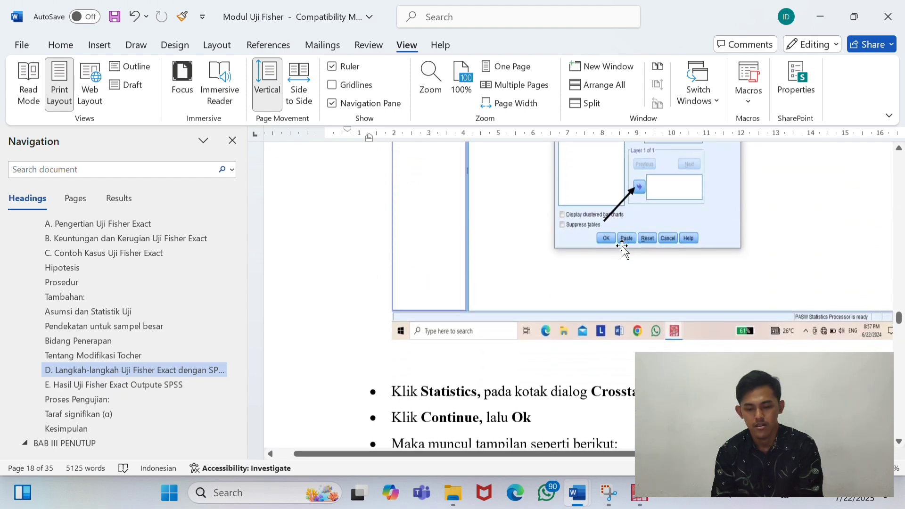
{"action": "scroll", "coordinate": [622, 246], "scroll_direction": "down", "scroll_amount": 2}
{"action": "scroll", "coordinate": [622, 247], "scroll_direction": "up", "scroll_amount": 10}
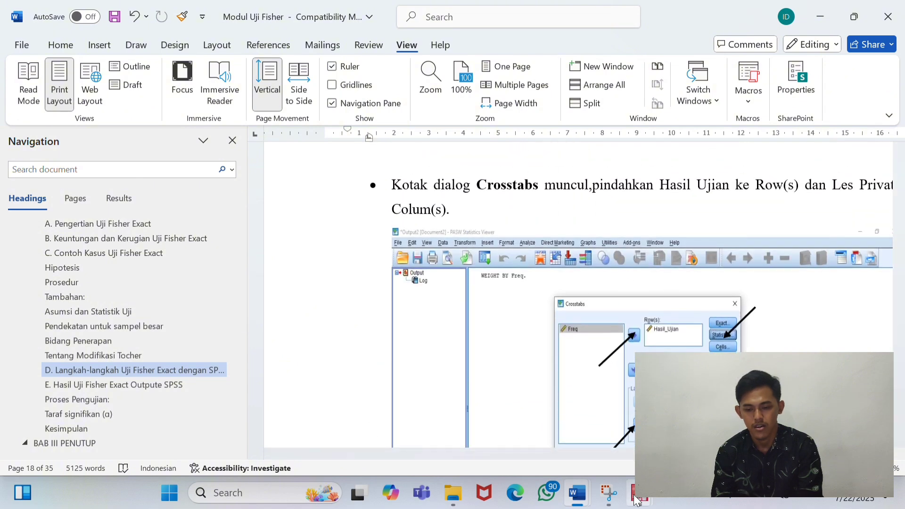
- Switch to PASW Statistics, enable the Chi-square statistic for the Crosstabs analysis and run it
{"action": "mouse_move", "coordinate": [608, 492]}
{"action": "left_click", "coordinate": [581, 435]}
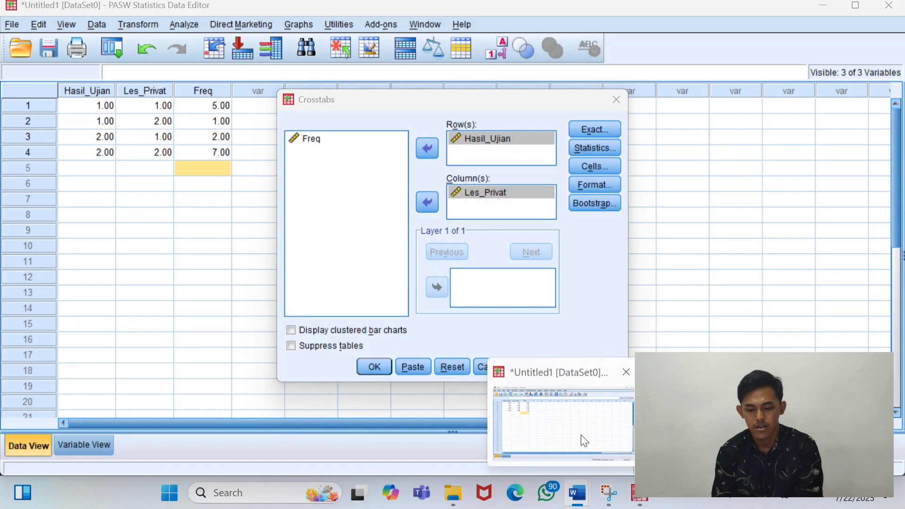
{"action": "left_click", "coordinate": [592, 148]}
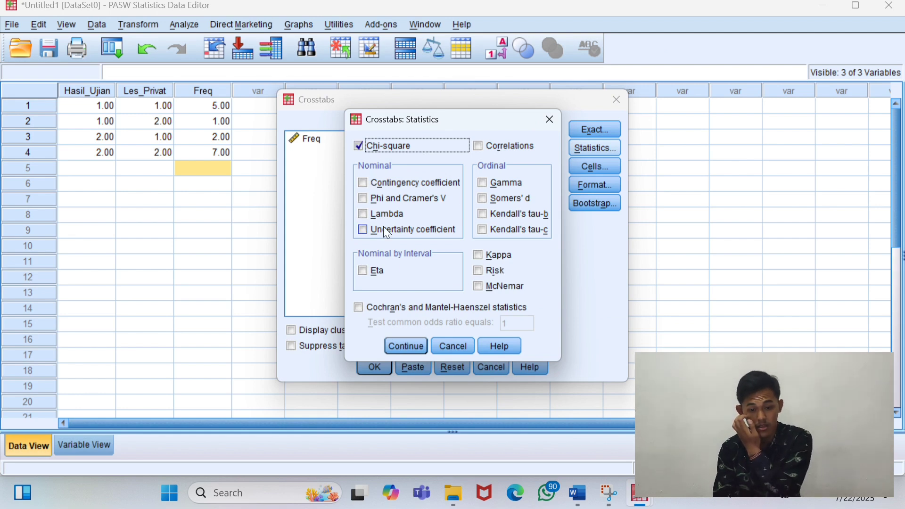
{"action": "left_click", "coordinate": [408, 348]}
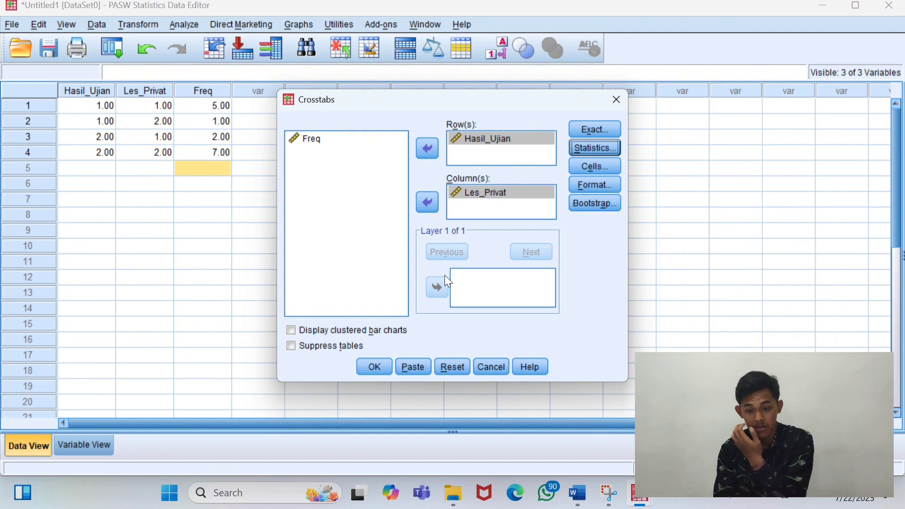
{"action": "left_click", "coordinate": [375, 368]}
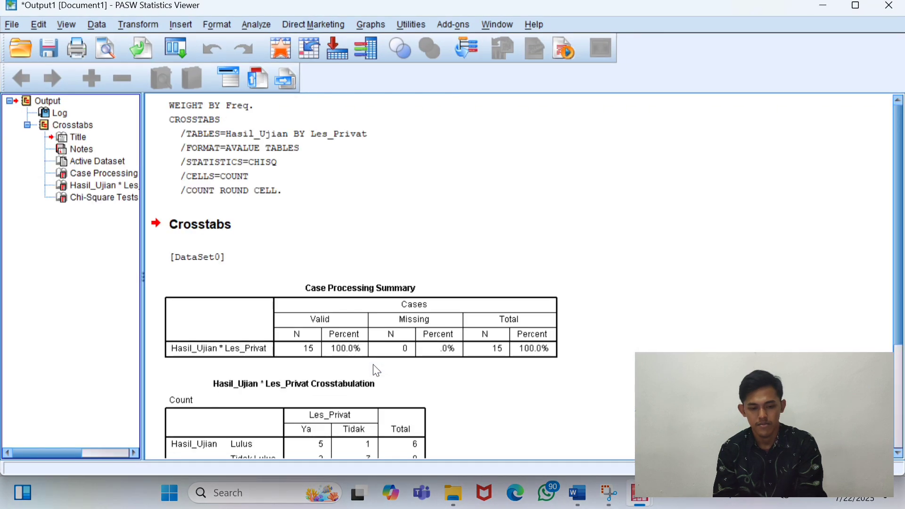
- Examine the Case Processing Summary, the Hasil_Ujian by Les_Privat crosstabulation and the Chi-Square Tests table in the output
{"action": "scroll", "coordinate": [406, 369], "scroll_direction": "down", "scroll_amount": 2}
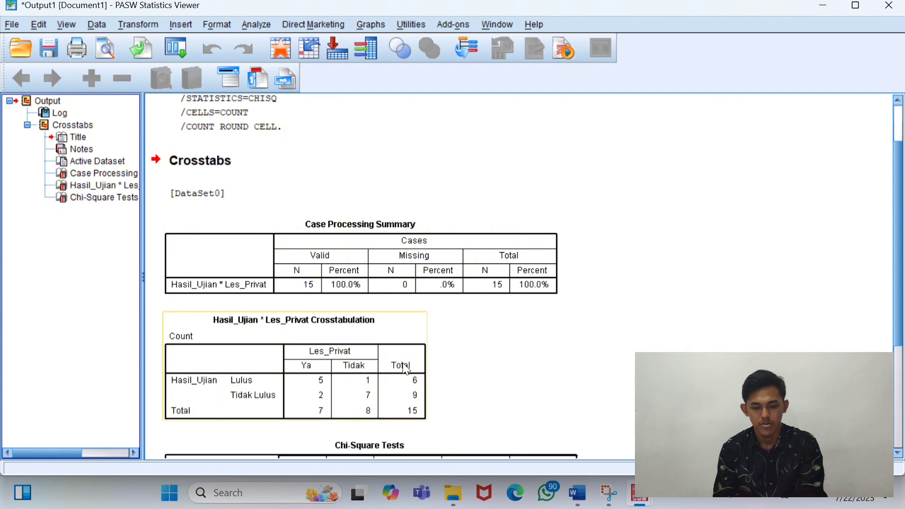
{"action": "scroll", "coordinate": [407, 369], "scroll_direction": "down", "scroll_amount": 1}
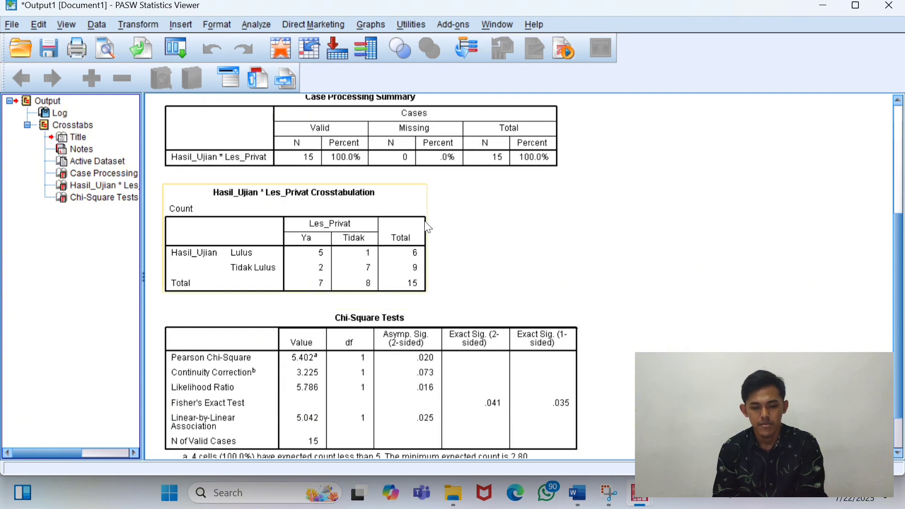
{"action": "scroll", "coordinate": [477, 214], "scroll_direction": "down", "scroll_amount": 1}
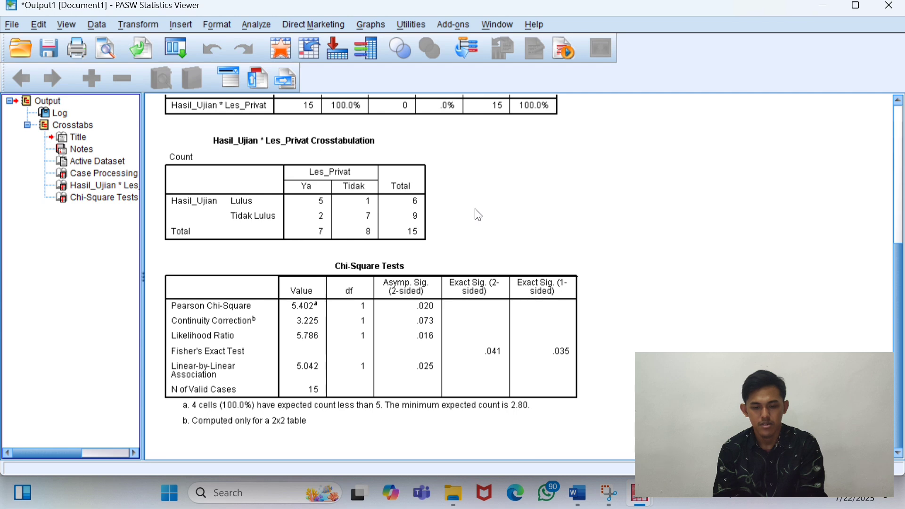
{"action": "scroll", "coordinate": [477, 212], "scroll_direction": "up", "scroll_amount": 2}
{"action": "scroll", "coordinate": [476, 212], "scroll_direction": "down", "scroll_amount": 2}
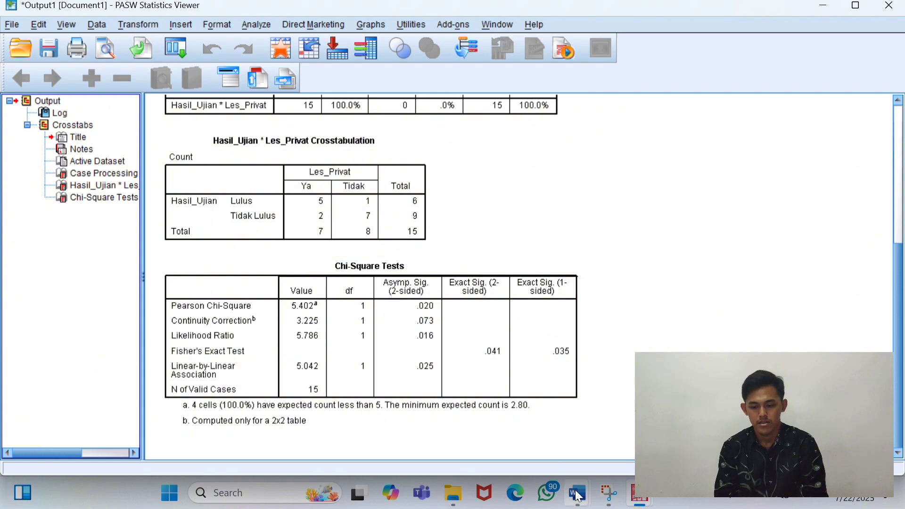
- Switch to the Word guide and create a new blank document
{"action": "mouse_move", "coordinate": [577, 492]}
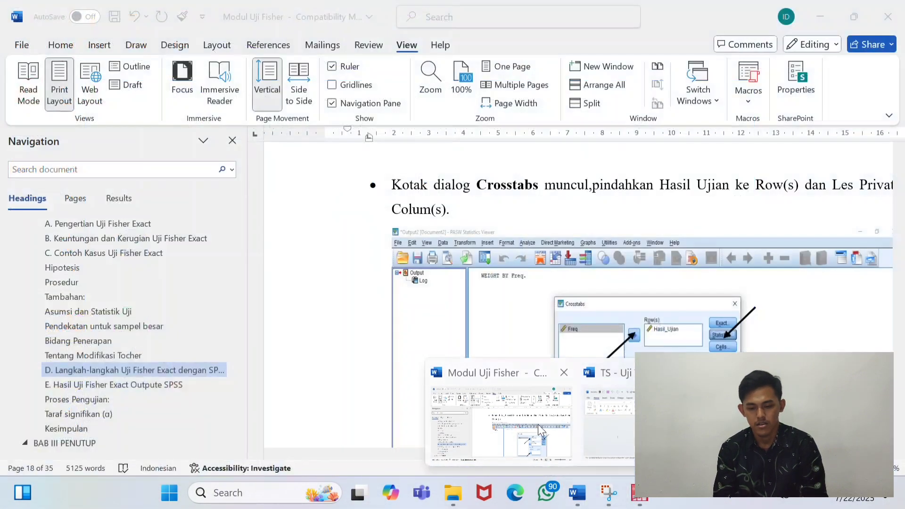
{"action": "left_click", "coordinate": [538, 424]}
{"action": "scroll", "coordinate": [559, 288], "scroll_direction": "down", "scroll_amount": 6}
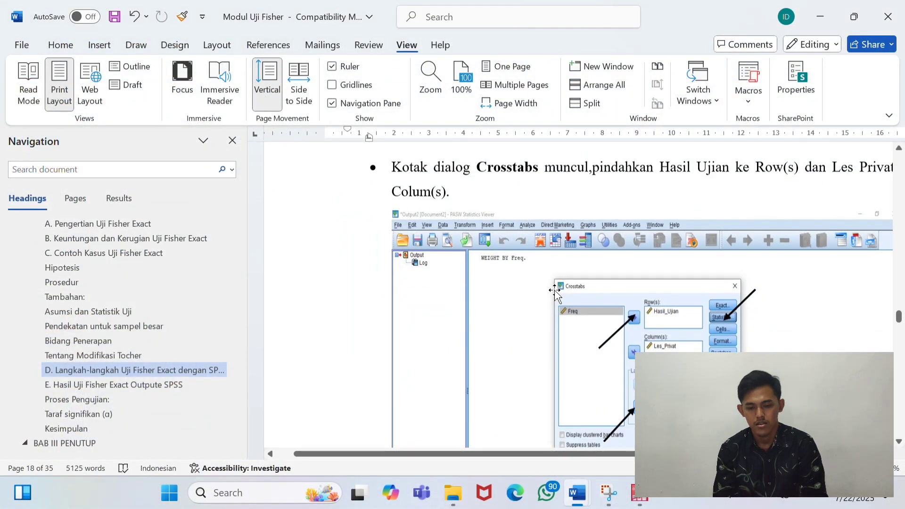
{"action": "scroll", "coordinate": [555, 291], "scroll_direction": "up", "scroll_amount": 15}
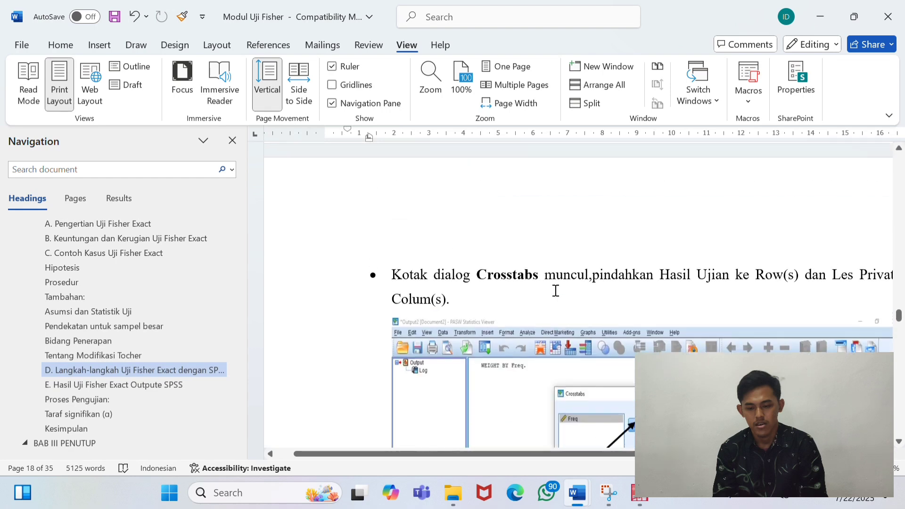
{"action": "scroll", "coordinate": [556, 290], "scroll_direction": "up", "scroll_amount": 3}
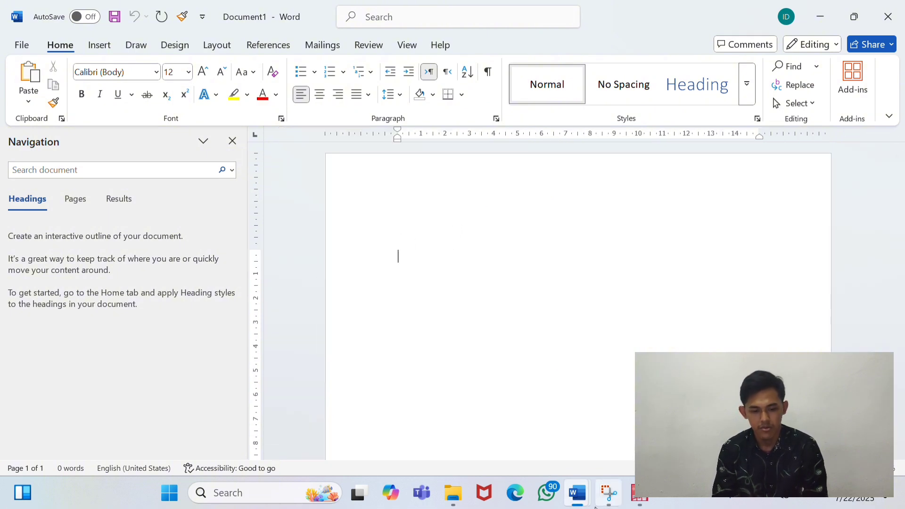
- Copy the example case paragraph and its Hasil Ujian table from the guide's Contoh Kasus section into the blank document
{"action": "mouse_move", "coordinate": [577, 493]}
{"action": "left_click", "coordinate": [457, 405]}
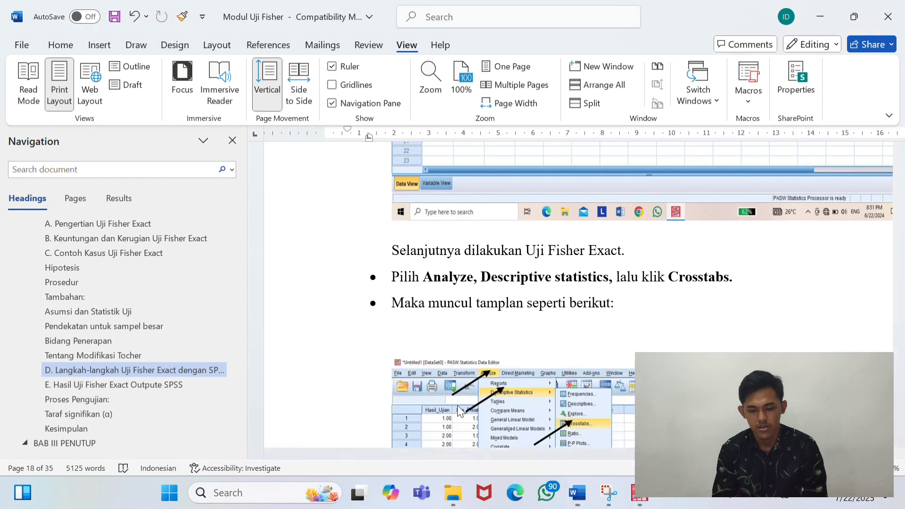
{"action": "scroll", "coordinate": [486, 246], "scroll_direction": "up", "scroll_amount": 10}
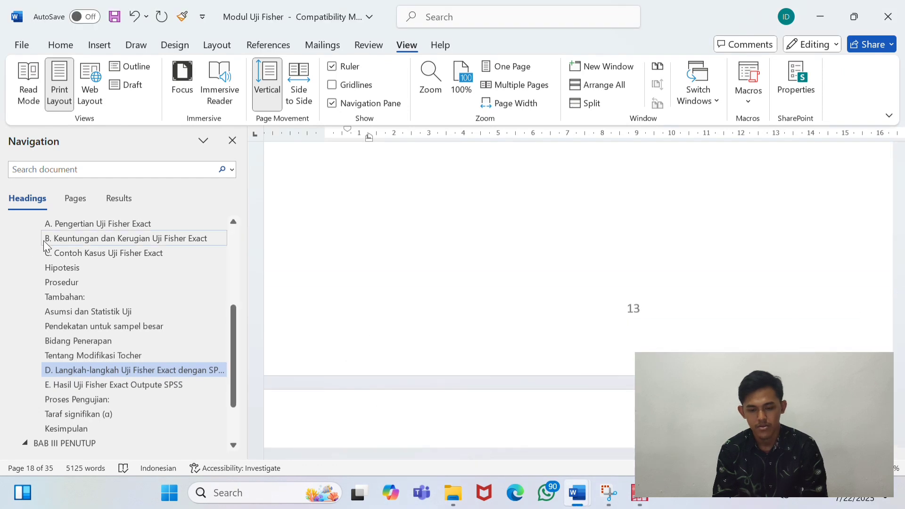
{"action": "left_click", "coordinate": [67, 267]}
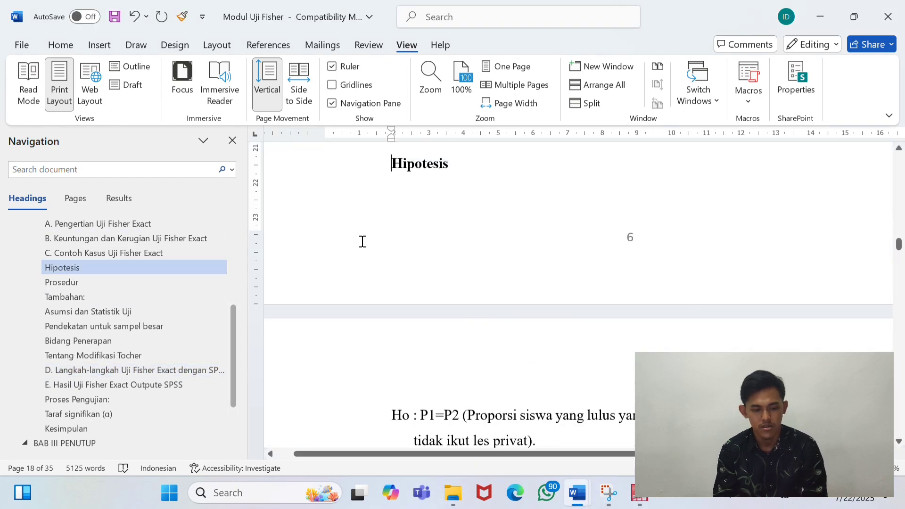
{"action": "scroll", "coordinate": [363, 241], "scroll_direction": "up", "scroll_amount": 10}
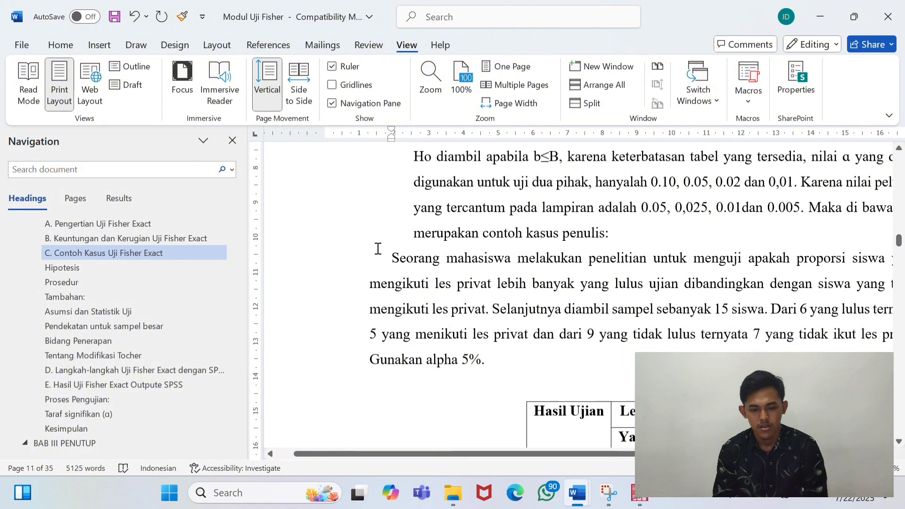
{"action": "left_click_drag", "start_coordinate": [395, 260], "coordinate": [560, 304]}
{"action": "scroll", "coordinate": [500, 389], "scroll_direction": "down", "scroll_amount": 5}
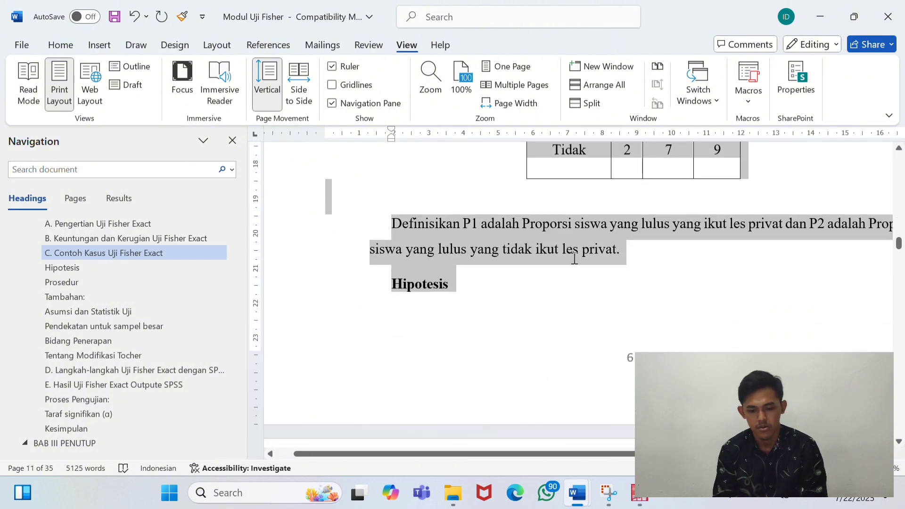
{"action": "left_click_drag", "start_coordinate": [574, 259], "coordinate": [742, 177]}
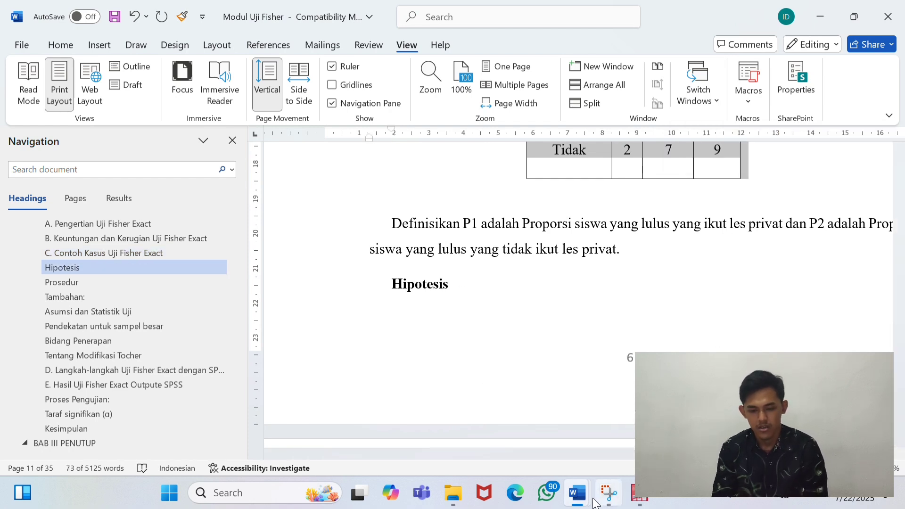
{"action": "mouse_move", "coordinate": [585, 495]}
{"action": "left_click", "coordinate": [707, 415]}
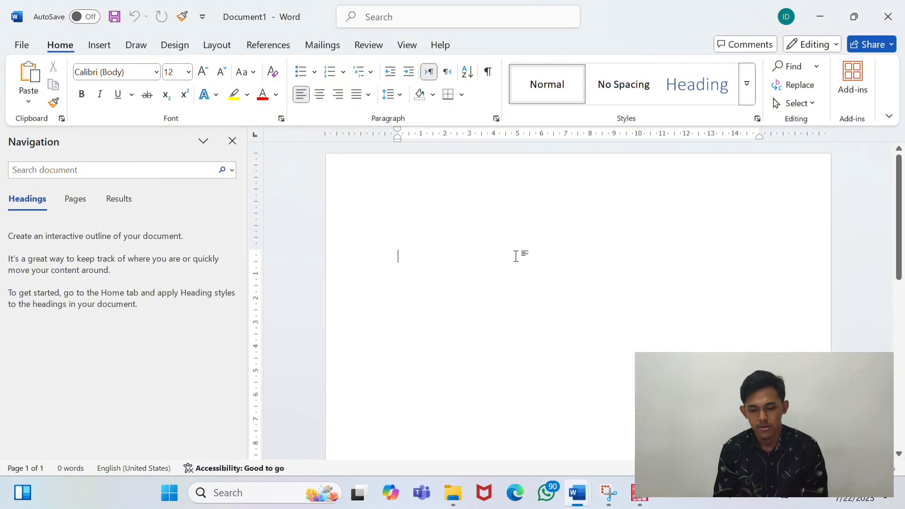
{"action": "key", "text": "ctrl+v"}
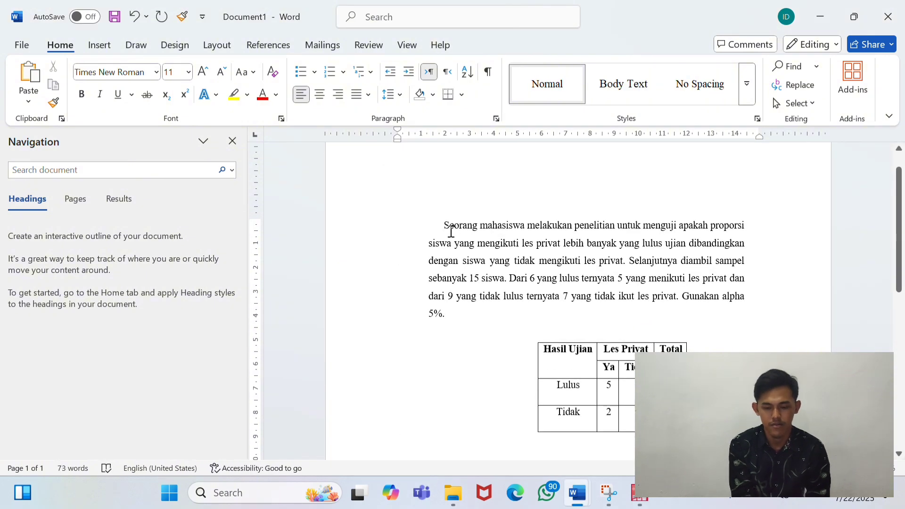
- Remove the first-line indent of the pasted case paragraph and add the line "Contoh Kasus:" above it
{"action": "left_click", "coordinate": [444, 226]}
{"action": "key", "text": "BackSpace"}
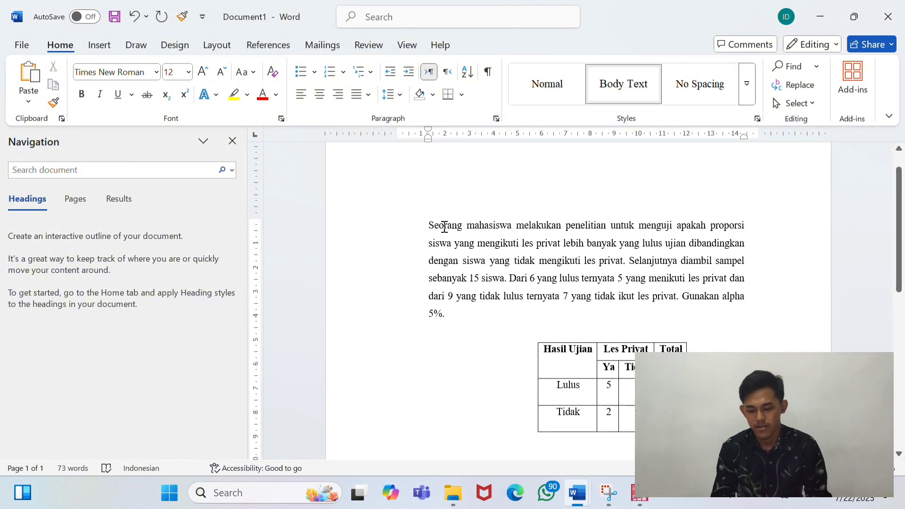
{"action": "key", "text": "Return"}
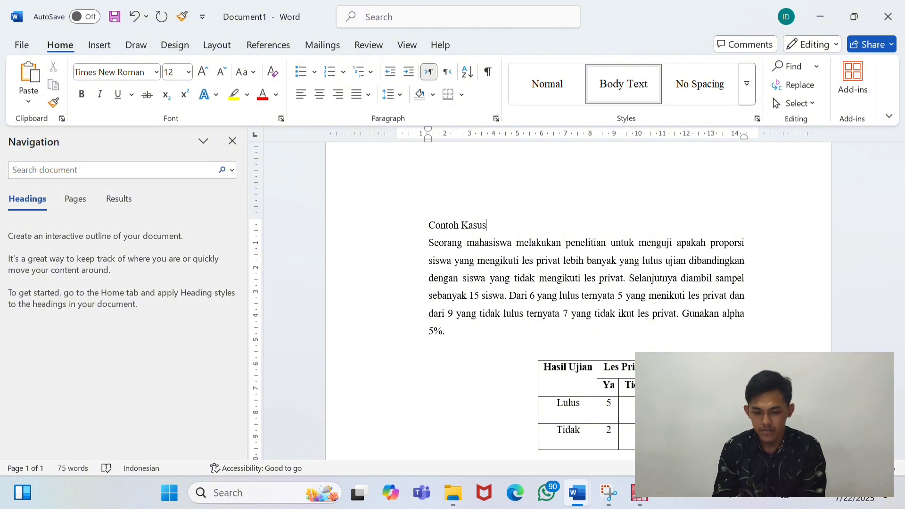
- Add the centred title "Uji Fisher Exact" on a new line above "Contoh Kasus:"
{"action": "left_click", "coordinate": [428, 224]}
{"action": "key", "text": "Return"}
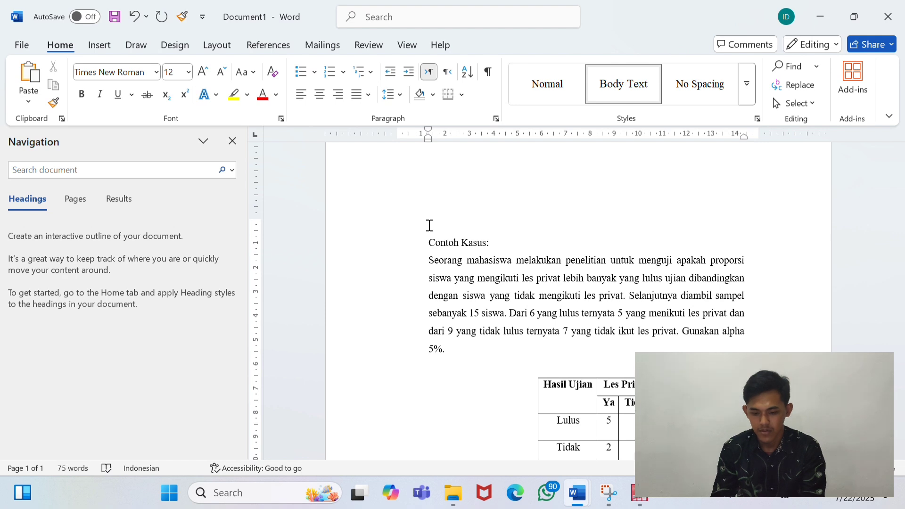
{"action": "key", "text": "ctrl+e"}
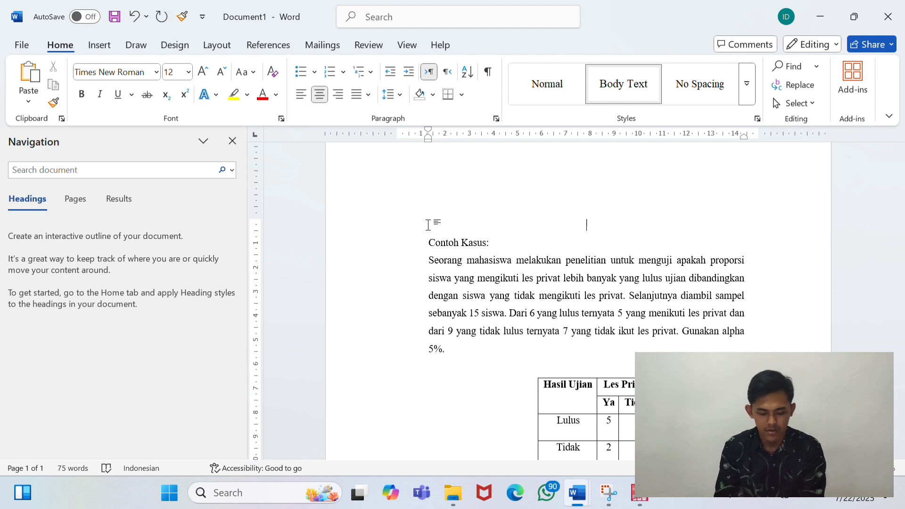
{"action": "type", "text": "Uji"}
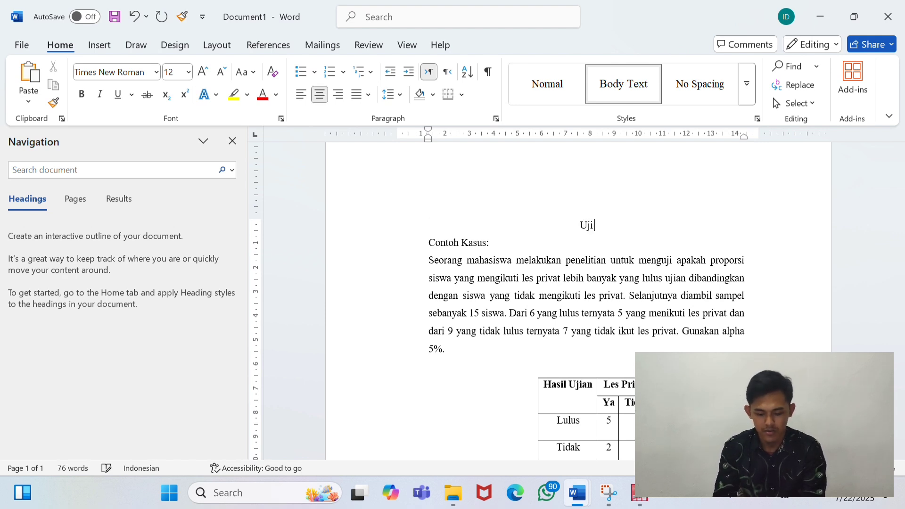
{"action": "type", "text": " Fi"}
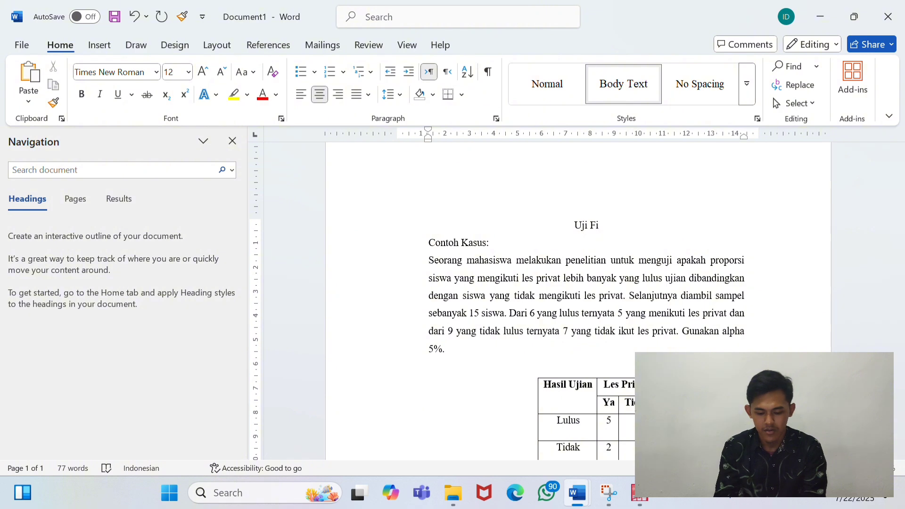
{"action": "type", "text": "sher"}
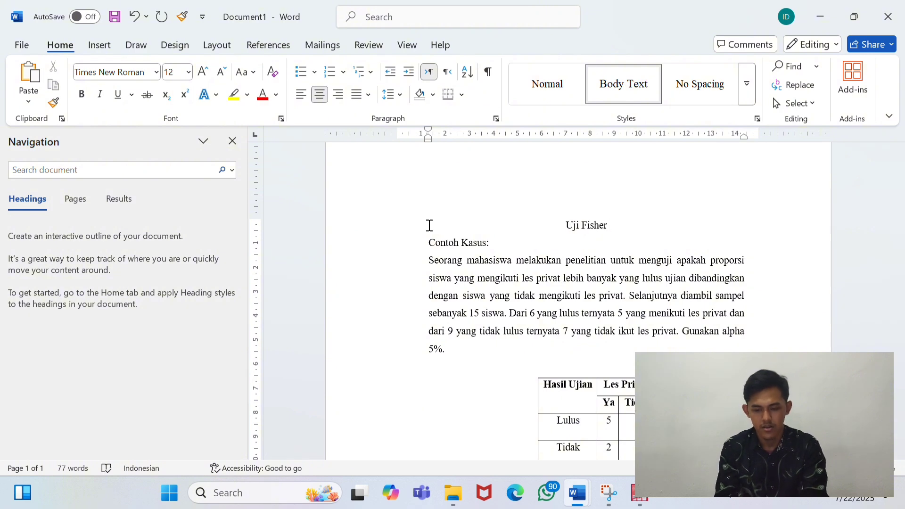
{"action": "type", "text": " Ex"}
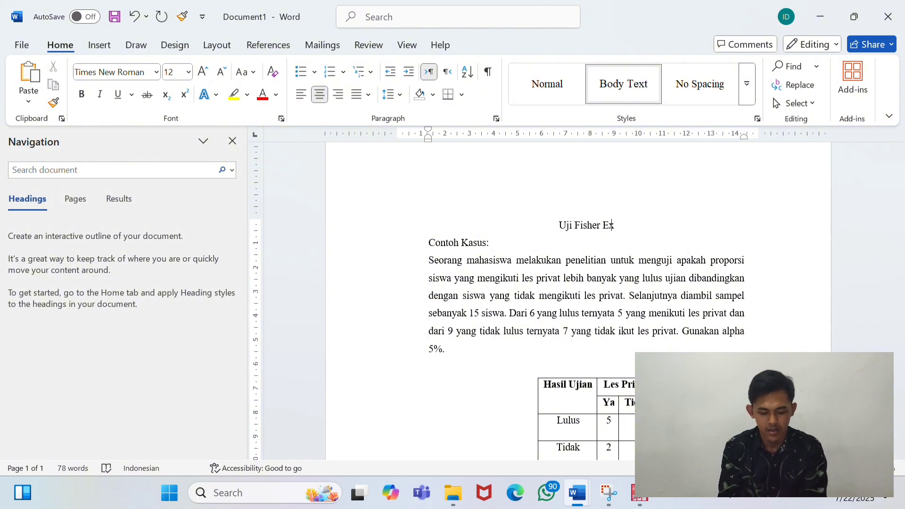
{"action": "type", "text": "act"}
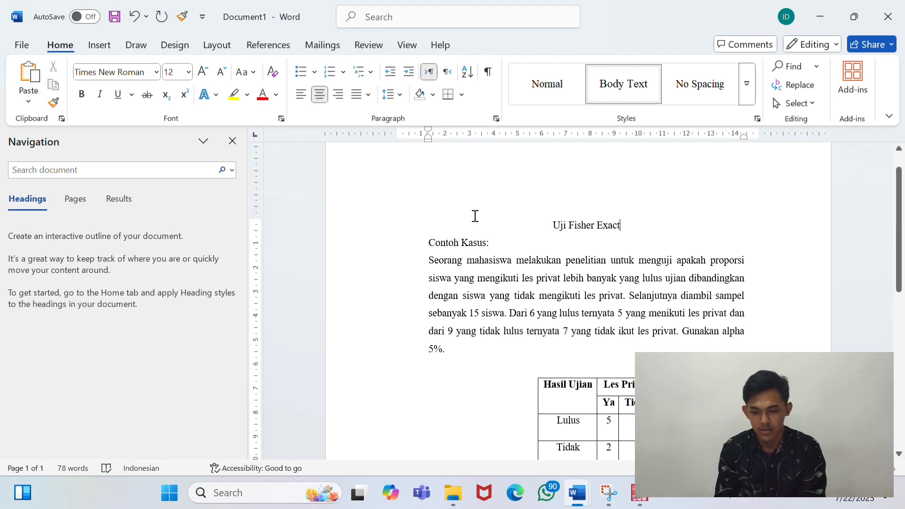
- Make the title "Uji Fisher Exact" bold at size 14 and insert an empty line below it
{"action": "left_click_drag", "start_coordinate": [632, 225], "coordinate": [555, 223]}
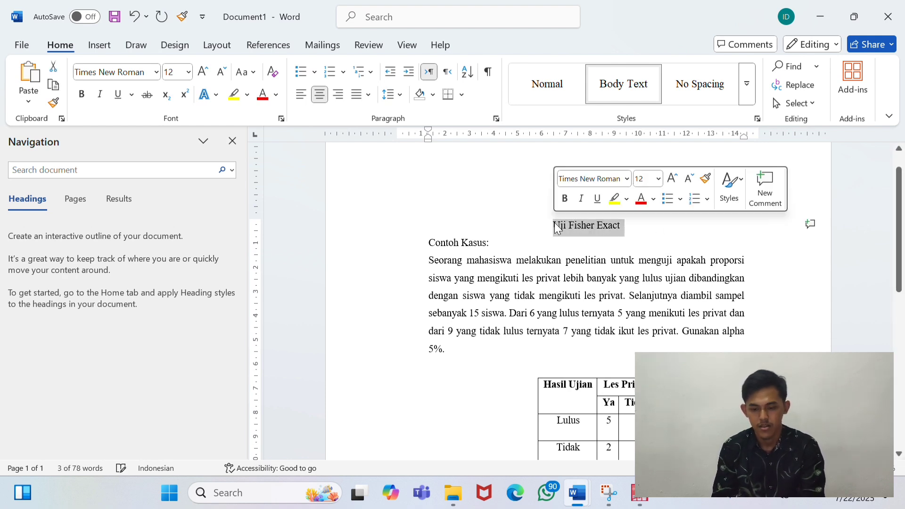
{"action": "left_click", "coordinate": [564, 199]}
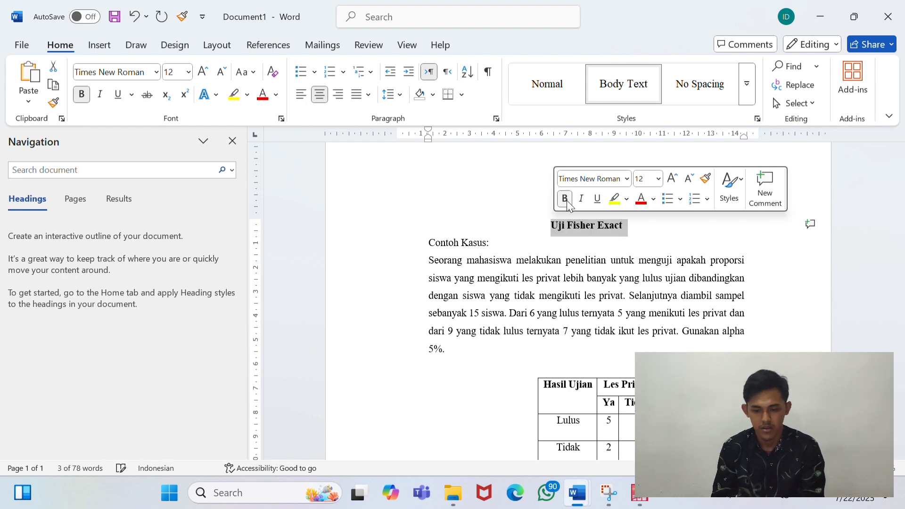
{"action": "left_click", "coordinate": [675, 180]}
{"action": "left_click", "coordinate": [629, 227]}
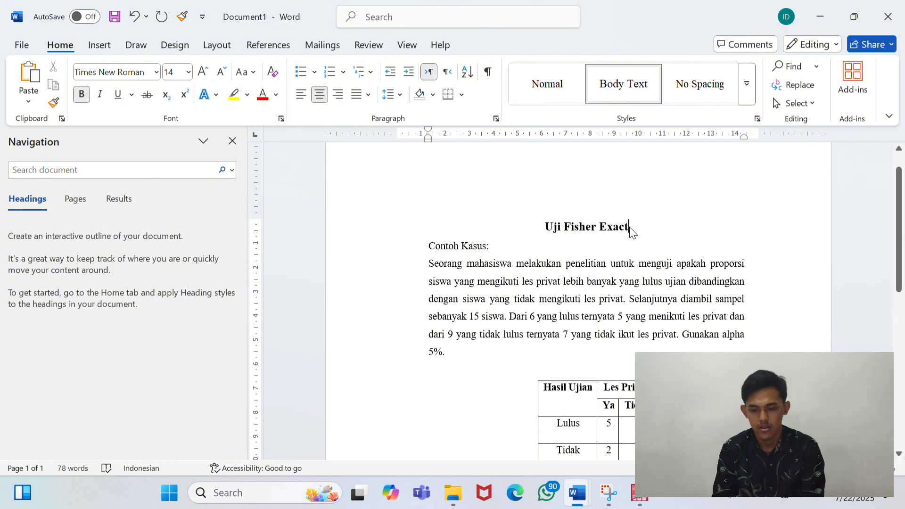
{"action": "key", "text": "Return"}
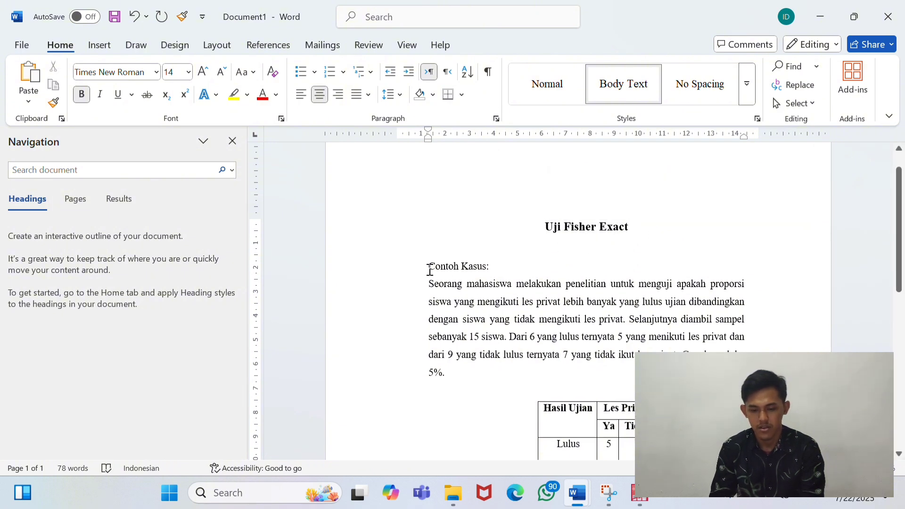
{"action": "scroll", "coordinate": [467, 309], "scroll_direction": "down", "scroll_amount": 6}
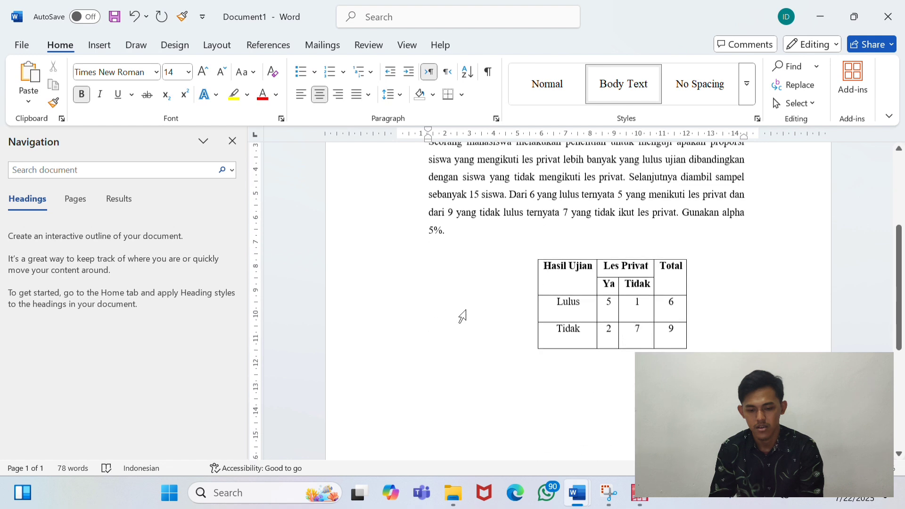
{"action": "scroll", "coordinate": [467, 310], "scroll_direction": "up", "scroll_amount": 2}
{"action": "scroll", "coordinate": [582, 319], "scroll_direction": "down", "scroll_amount": 1}
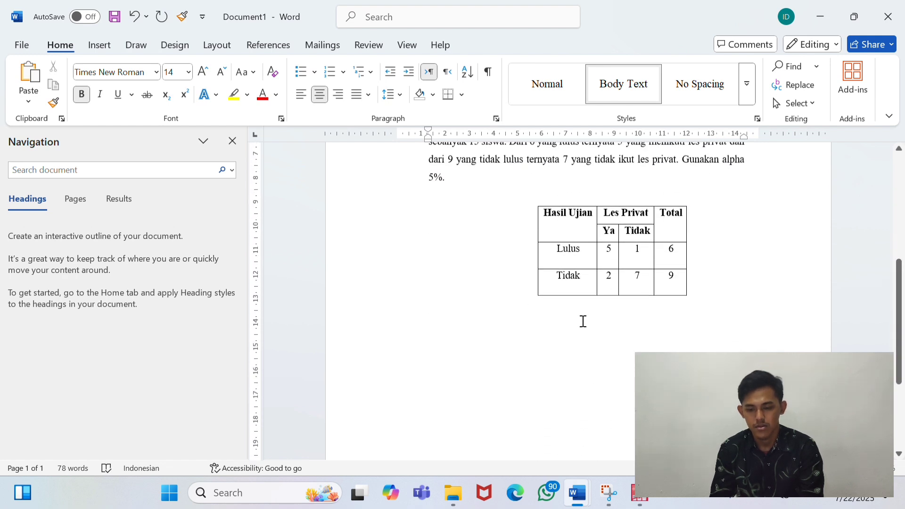
- Add the line "Adapun hasil Output SPSS sebagai berikut." below the Hasil Ujian table
{"action": "scroll", "coordinate": [583, 321], "scroll_direction": "up", "scroll_amount": 1}
{"action": "left_click", "coordinate": [686, 315]}
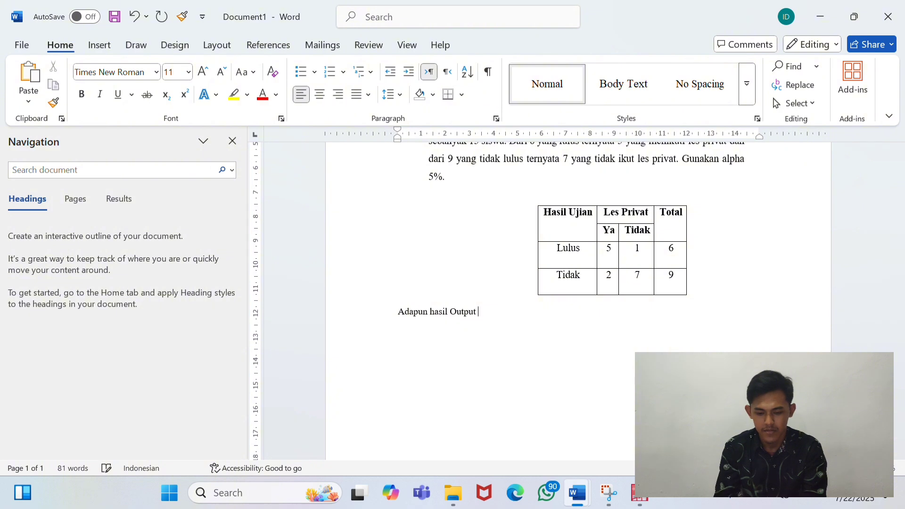
{"action": "type", "text": "PSS sebagai Beriku"}
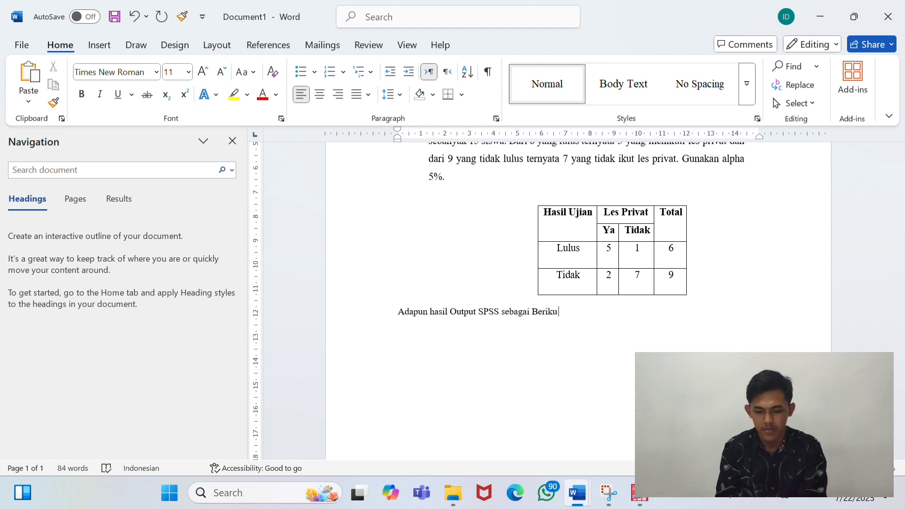
{"action": "key", "text": "BackSpace"}
{"action": "key", "text": "BackSpace"}
{"action": "key", "text": "BackSpace"}
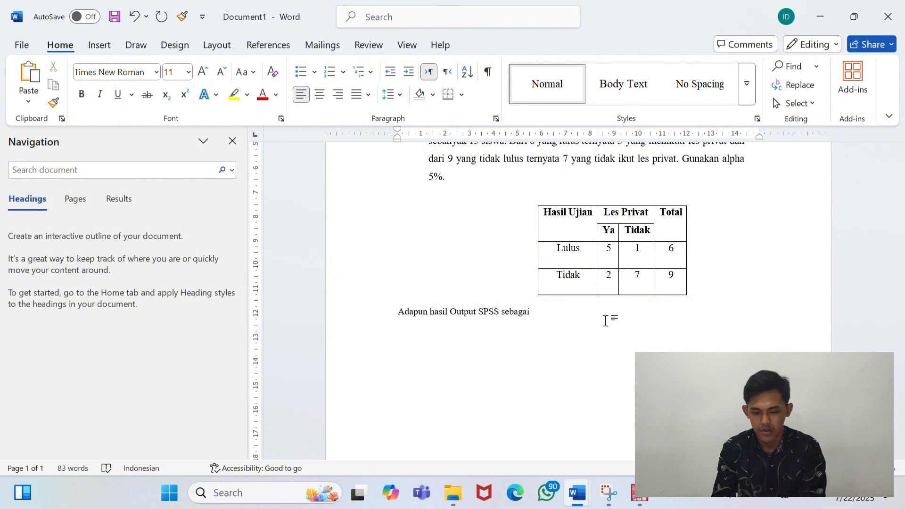
{"action": "type", "text": "berikut."}
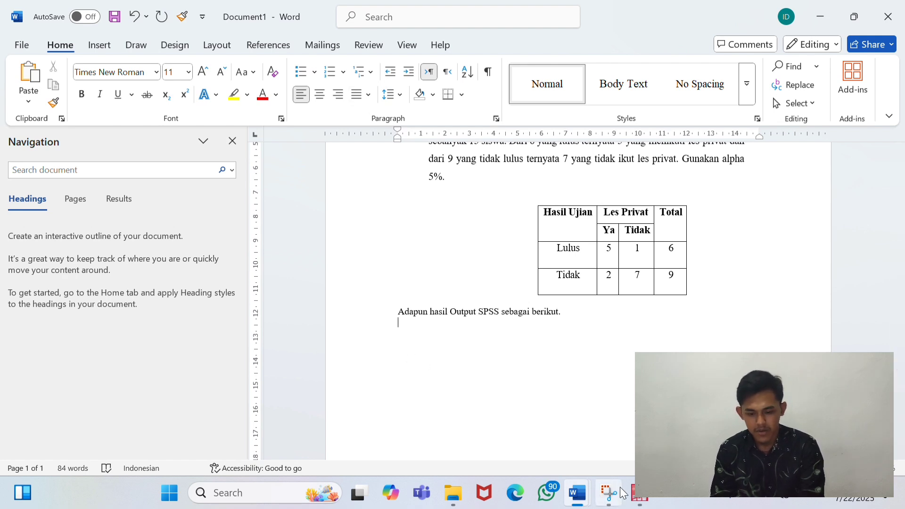
- Copy the Case Processing Summary table from the PASW Statistics output and paste it below the new line in the Word document
{"action": "mouse_move", "coordinate": [609, 493]}
{"action": "left_click", "coordinate": [581, 427]}
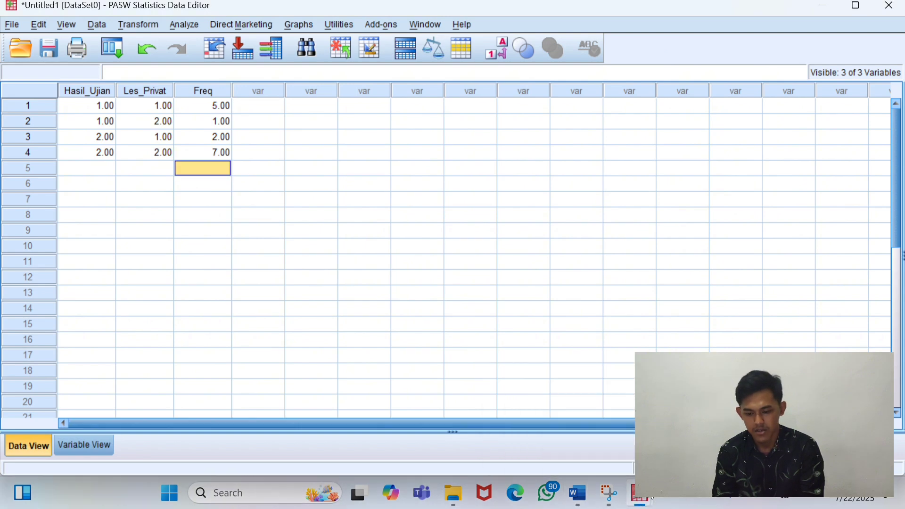
{"action": "mouse_move", "coordinate": [648, 495]}
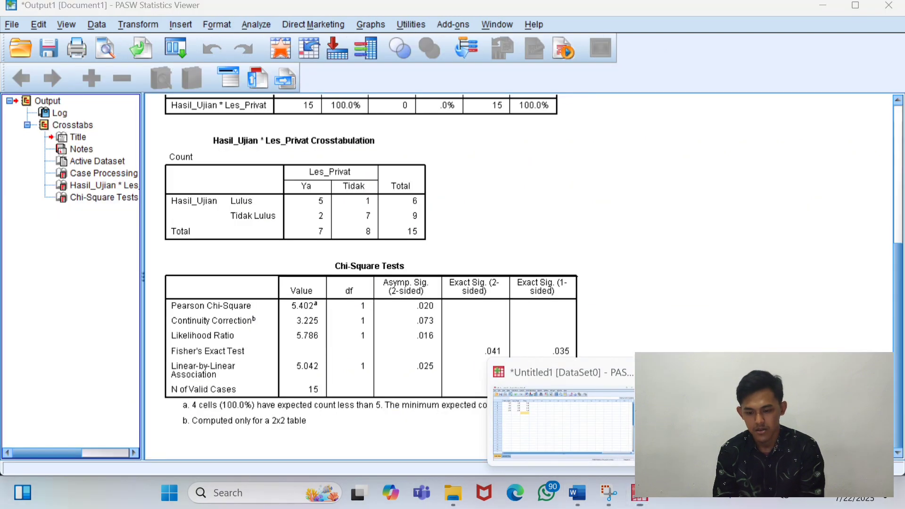
{"action": "left_click", "coordinate": [707, 424]}
{"action": "scroll", "coordinate": [340, 208], "scroll_direction": "up", "scroll_amount": 3}
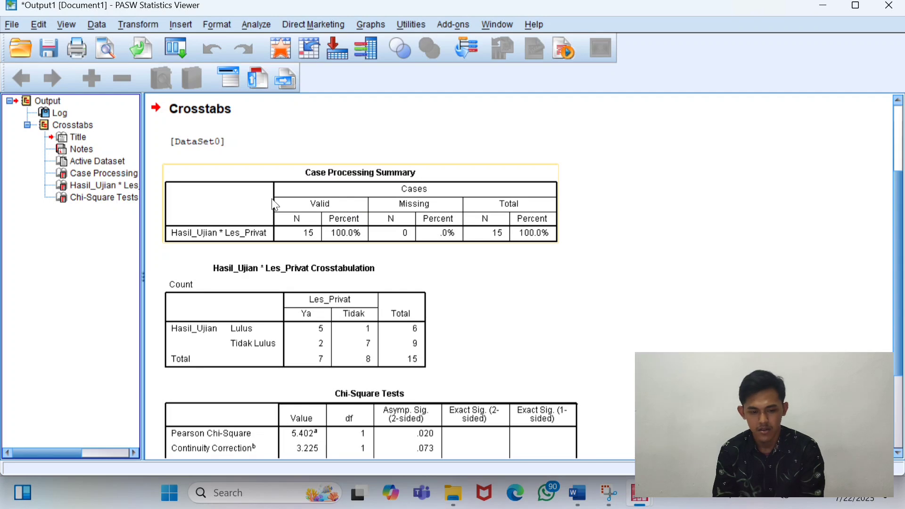
{"action": "left_click", "coordinate": [207, 188]}
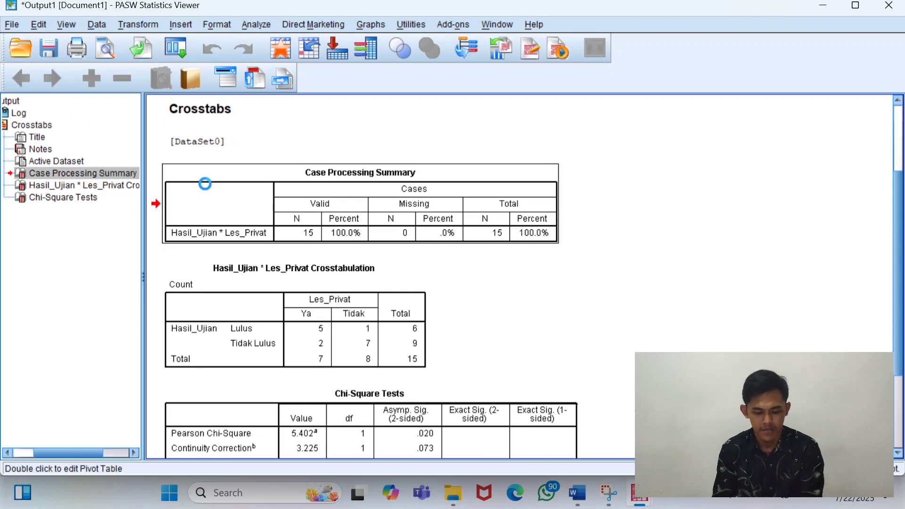
{"action": "left_click", "coordinate": [576, 492]}
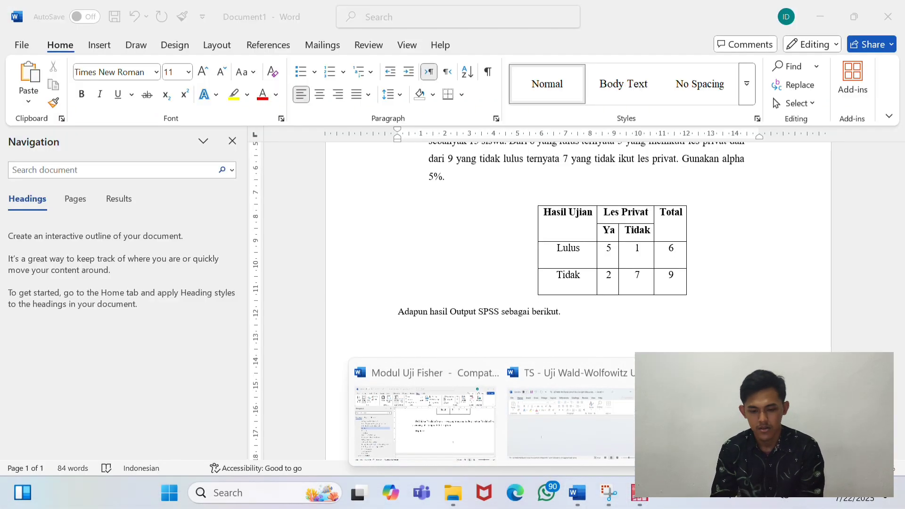
{"action": "left_click", "coordinate": [683, 417]}
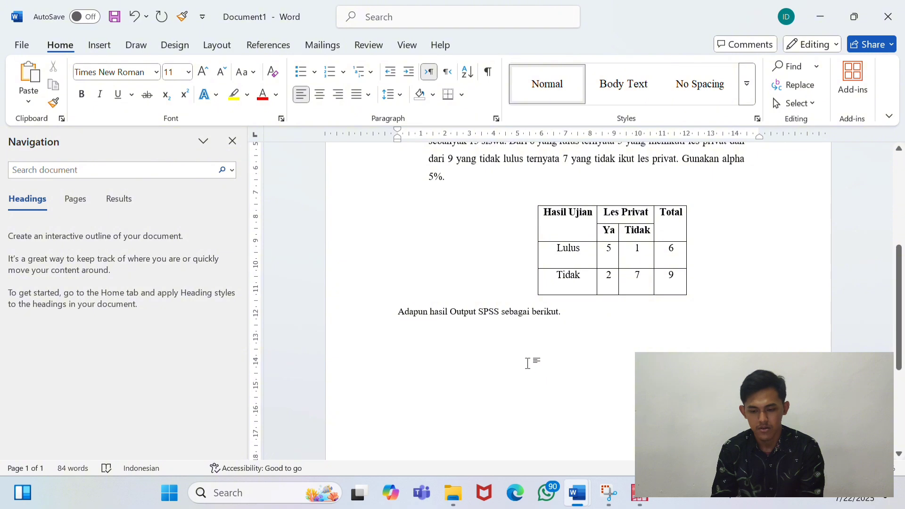
{"action": "key", "text": "ctrl+v"}
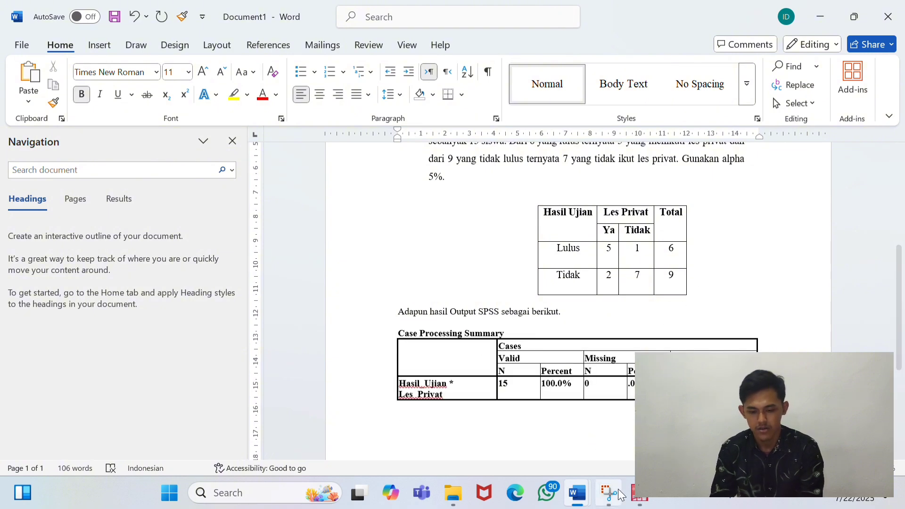
- Copy the Hasil_Ujian * Les_Privat Crosstabulation table from the PASW Statistics output into the Word document below the Case Processing Summary
{"action": "mouse_move", "coordinate": [641, 498]}
{"action": "left_click", "coordinate": [705, 419]}
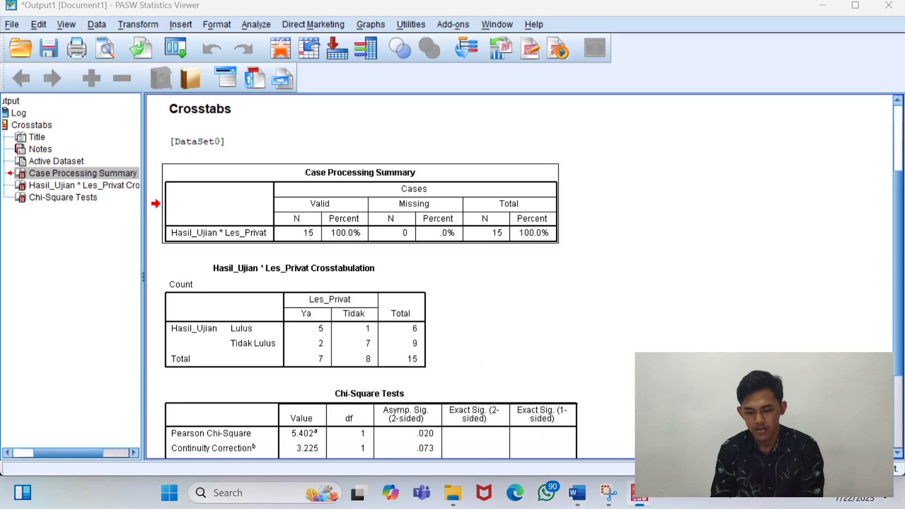
{"action": "left_click", "coordinate": [344, 339]}
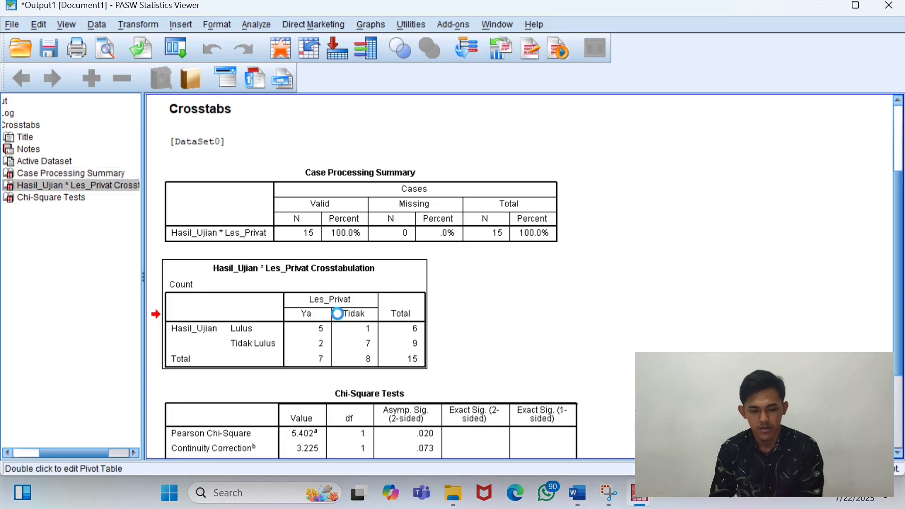
{"action": "left_click", "coordinate": [579, 492]}
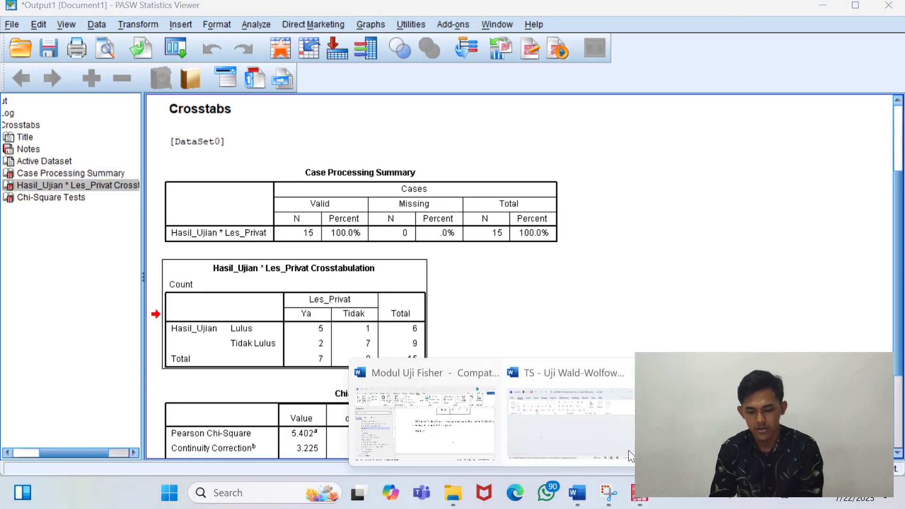
{"action": "left_click", "coordinate": [702, 415]}
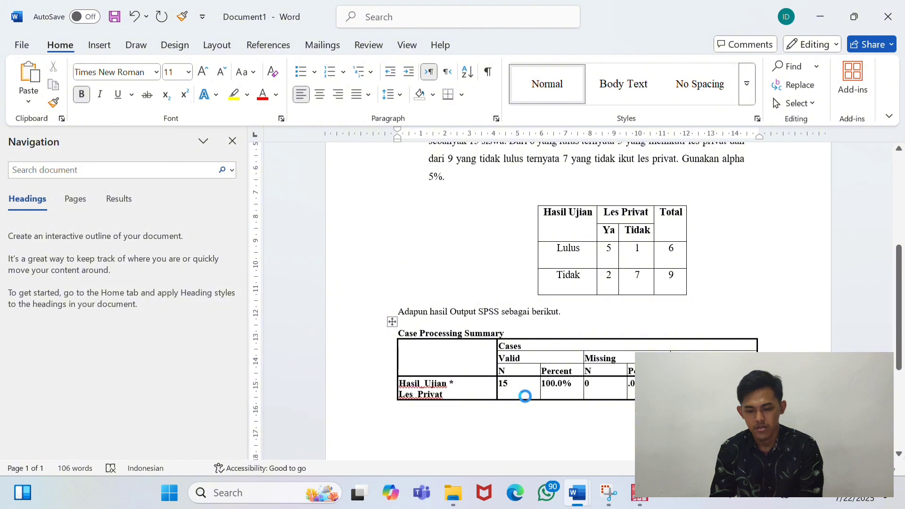
{"action": "key", "text": "ctrl+v"}
- Copy the Chi-Square Tests table from the PASW Statistics output into the Word document below the crosstabulation and check the pasted tables
{"action": "mouse_move", "coordinate": [639, 493]}
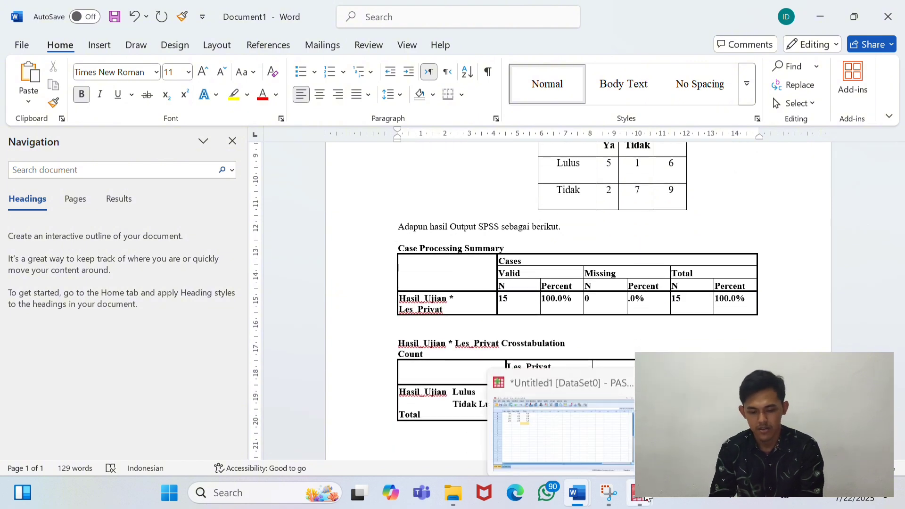
{"action": "left_click", "coordinate": [714, 417]}
{"action": "left_click", "coordinate": [322, 418]}
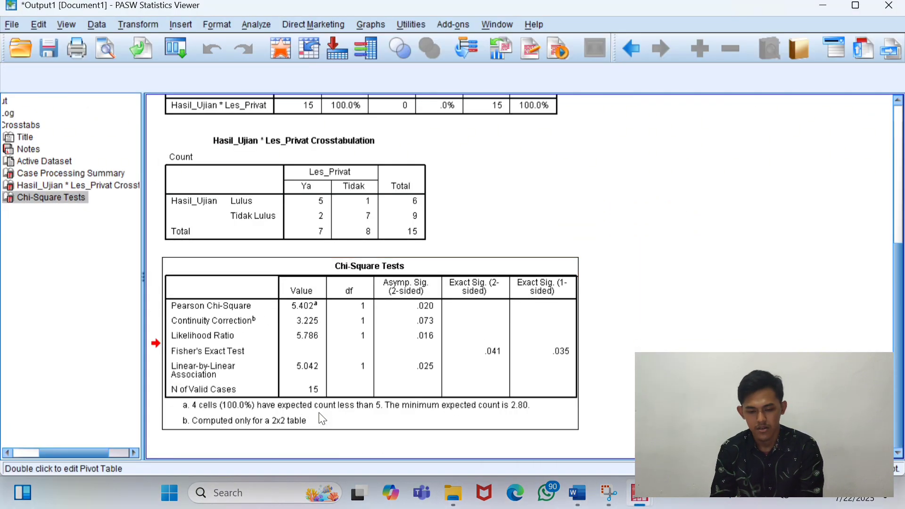
{"action": "key", "text": "ctrl+c"}
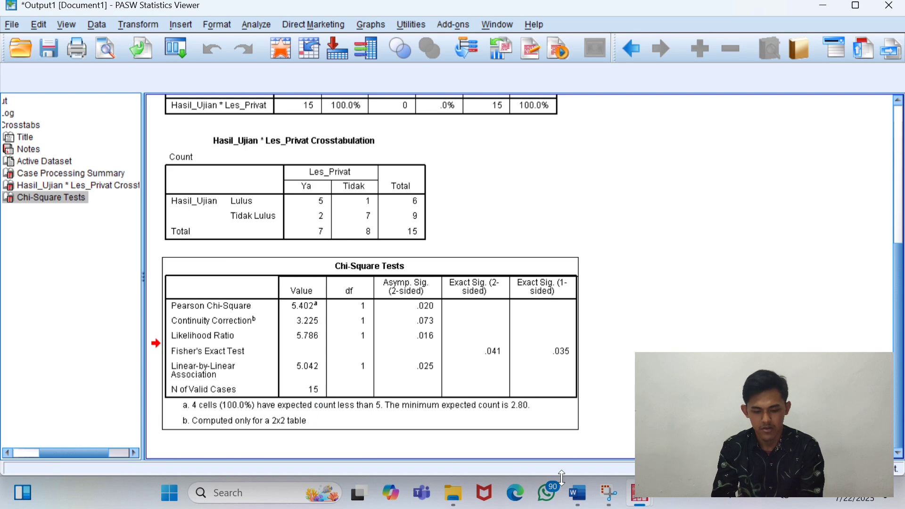
{"action": "mouse_move", "coordinate": [584, 495]}
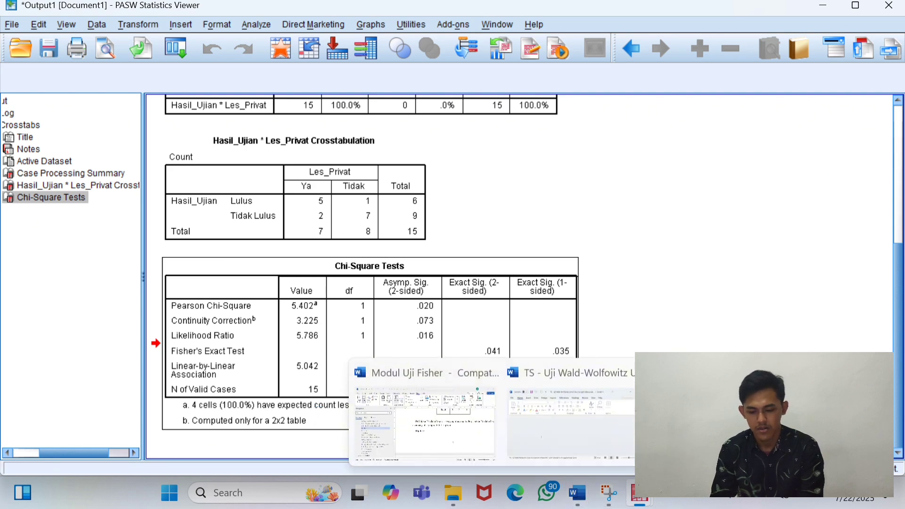
{"action": "left_click", "coordinate": [711, 424]}
{"action": "key", "text": "ctrl+v"}
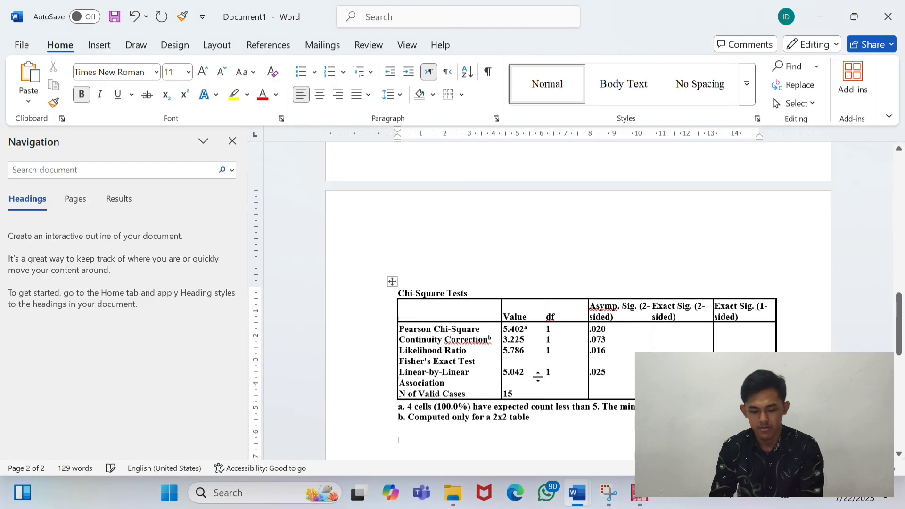
{"action": "scroll", "coordinate": [549, 255], "scroll_direction": "up", "scroll_amount": 5}
{"action": "scroll", "coordinate": [549, 255], "scroll_direction": "down", "scroll_amount": 6}
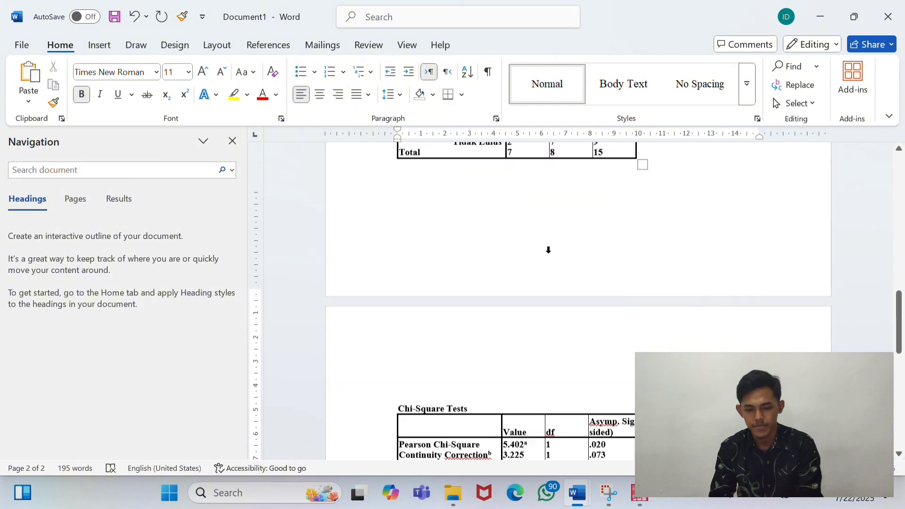
{"action": "scroll", "coordinate": [549, 255], "scroll_direction": "up", "scroll_amount": 7}
{"action": "scroll", "coordinate": [549, 254], "scroll_direction": "up", "scroll_amount": 3}
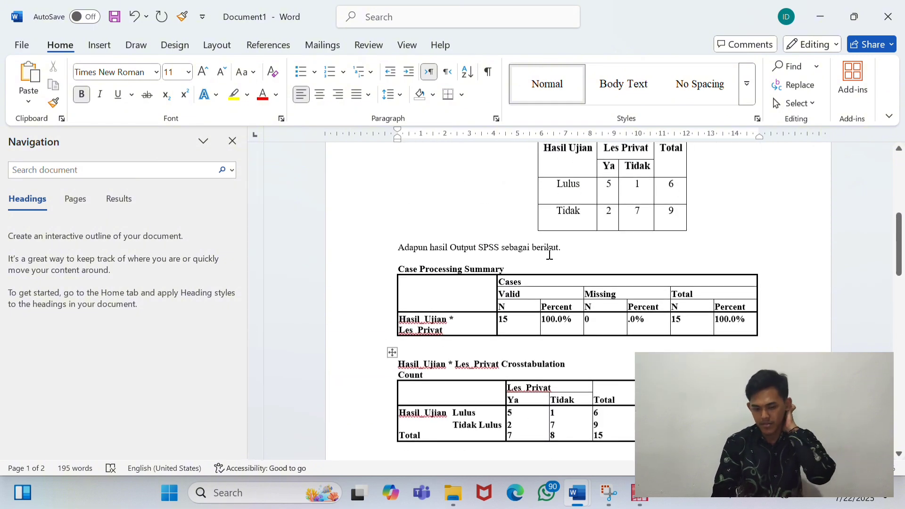
{"action": "scroll", "coordinate": [566, 259], "scroll_direction": "down", "scroll_amount": 10}
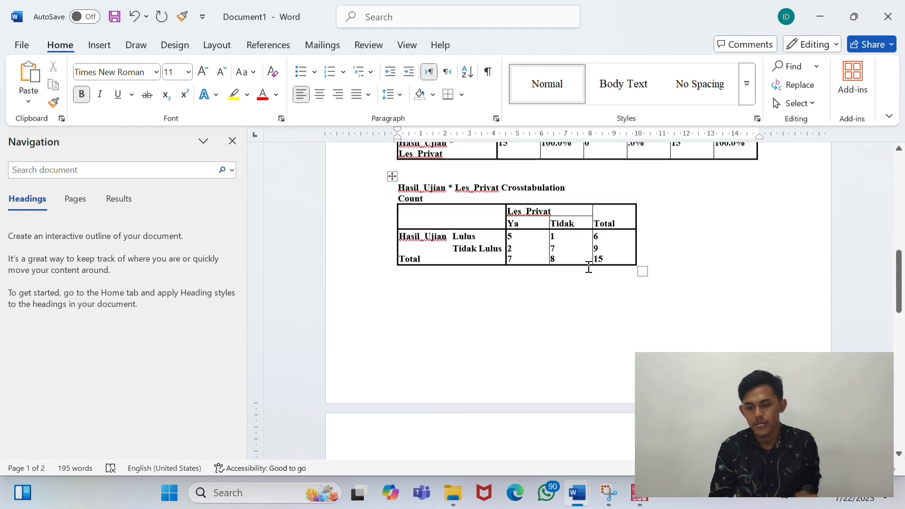
{"action": "scroll", "coordinate": [586, 268], "scroll_direction": "down", "scroll_amount": 2}
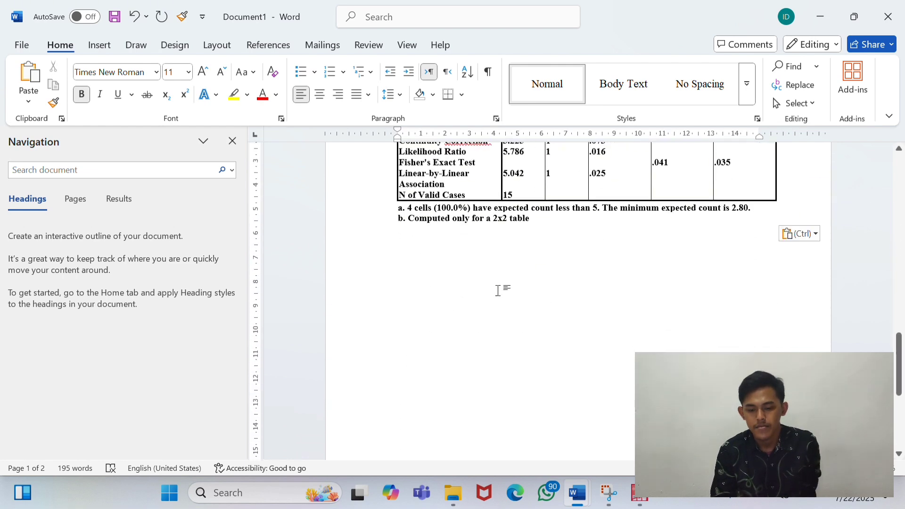
- Switch to the Modul Uji Fisher document and find the Chi-Square Tests table in its SPSS output section
{"action": "mouse_move", "coordinate": [582, 505]}
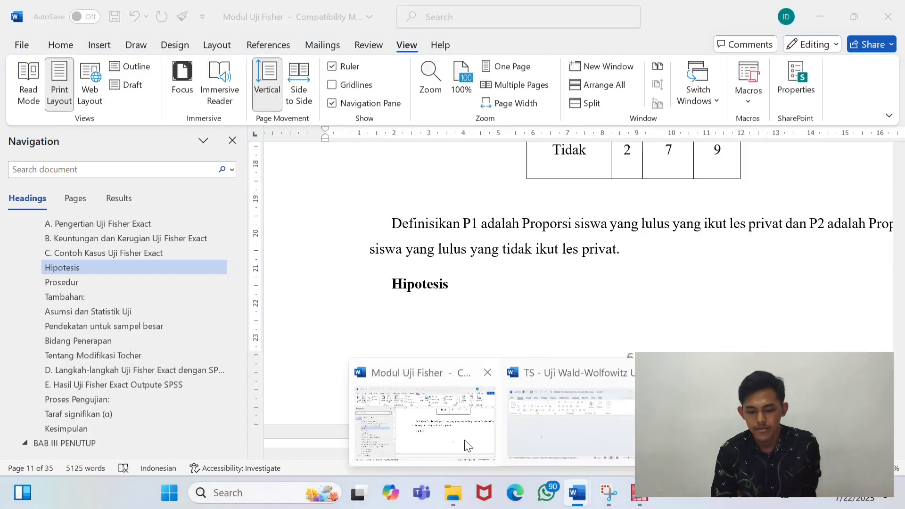
{"action": "left_click", "coordinate": [465, 439]}
{"action": "scroll", "coordinate": [488, 318], "scroll_direction": "down", "scroll_amount": 15}
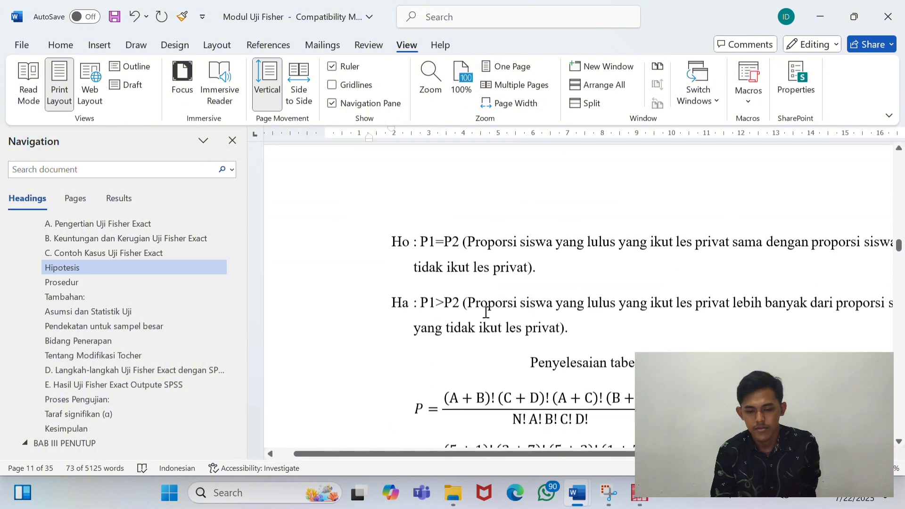
{"action": "scroll", "coordinate": [486, 312], "scroll_direction": "down", "scroll_amount": 4}
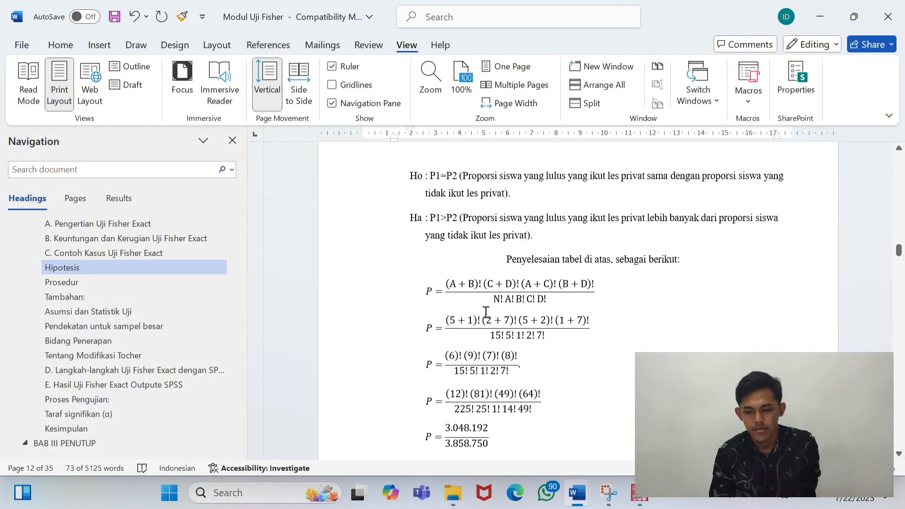
{"action": "left_click", "coordinate": [138, 369]}
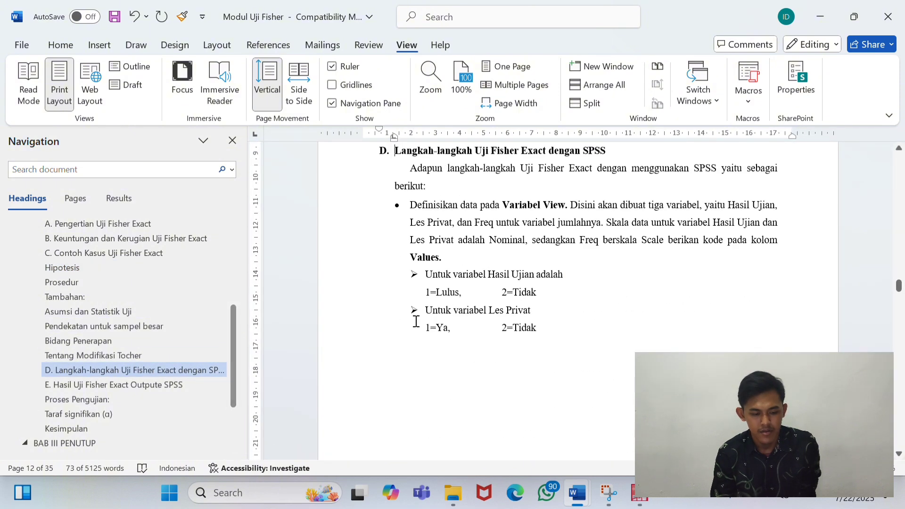
{"action": "scroll", "coordinate": [511, 313], "scroll_direction": "up", "scroll_amount": 6}
{"action": "scroll", "coordinate": [513, 313], "scroll_direction": "down", "scroll_amount": 10}
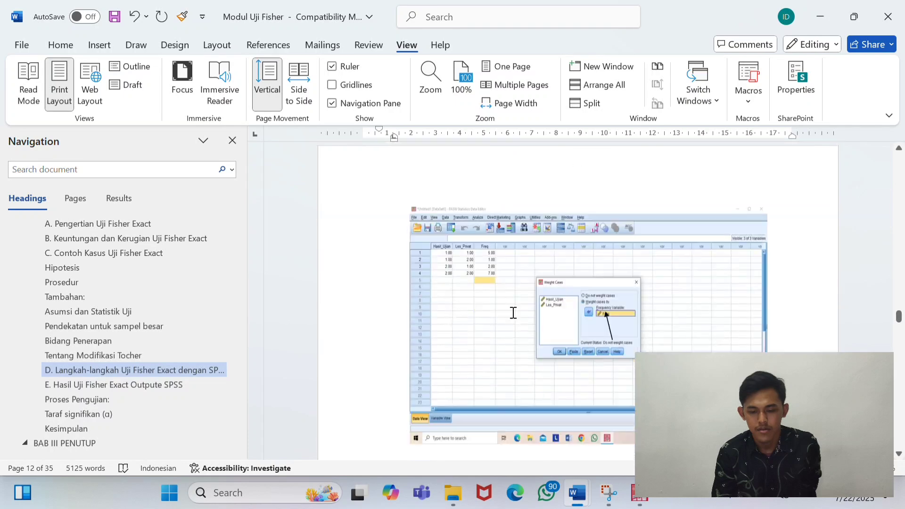
{"action": "scroll", "coordinate": [513, 312], "scroll_direction": "down", "scroll_amount": 15}
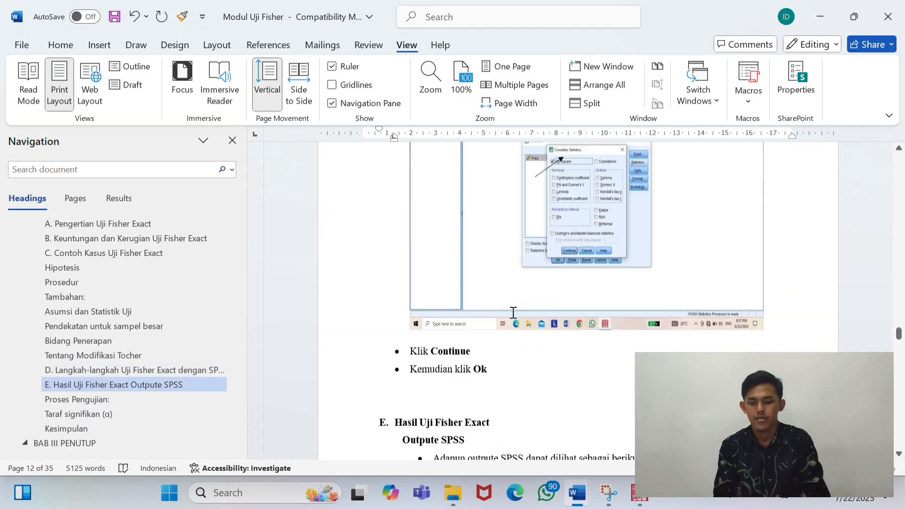
{"action": "scroll", "coordinate": [512, 313], "scroll_direction": "down", "scroll_amount": 6}
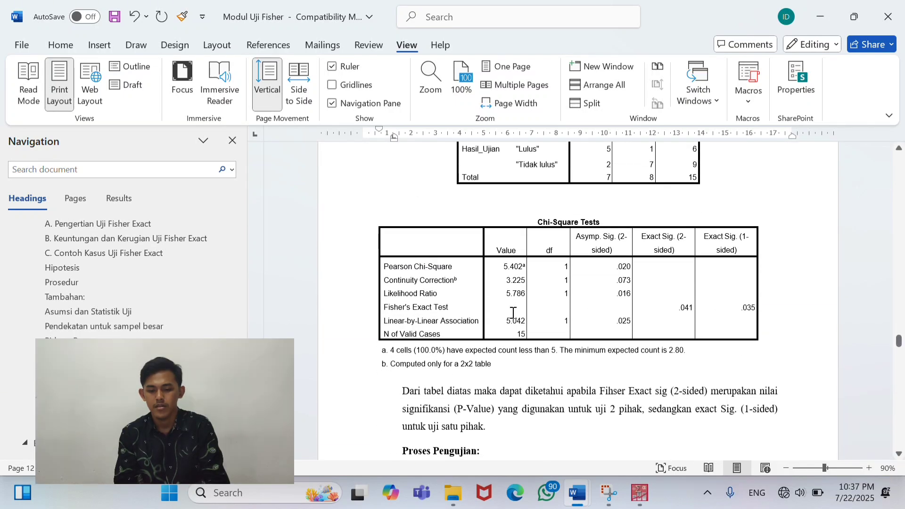
- Read the module's hypotheses, significance level and decision rule, and check them against the Fisher's Exact Test row of the Chi-Square Tests table
{"action": "scroll", "coordinate": [513, 312], "scroll_direction": "down", "scroll_amount": 1}
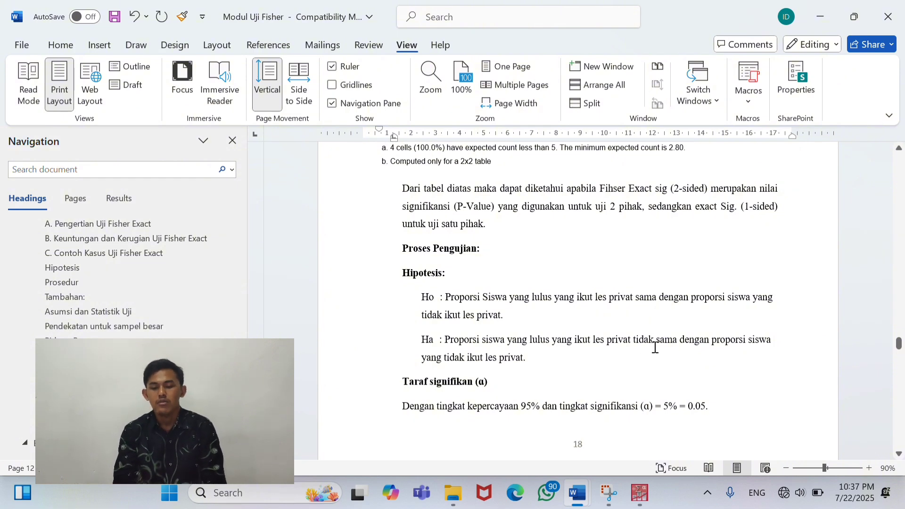
{"action": "scroll", "coordinate": [706, 354], "scroll_direction": "down", "scroll_amount": 1}
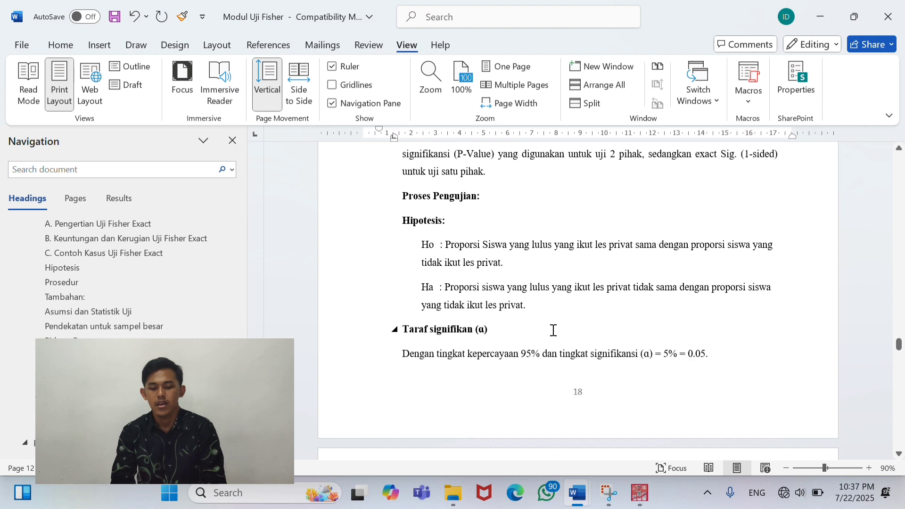
{"action": "scroll", "coordinate": [553, 330], "scroll_direction": "down", "scroll_amount": 1}
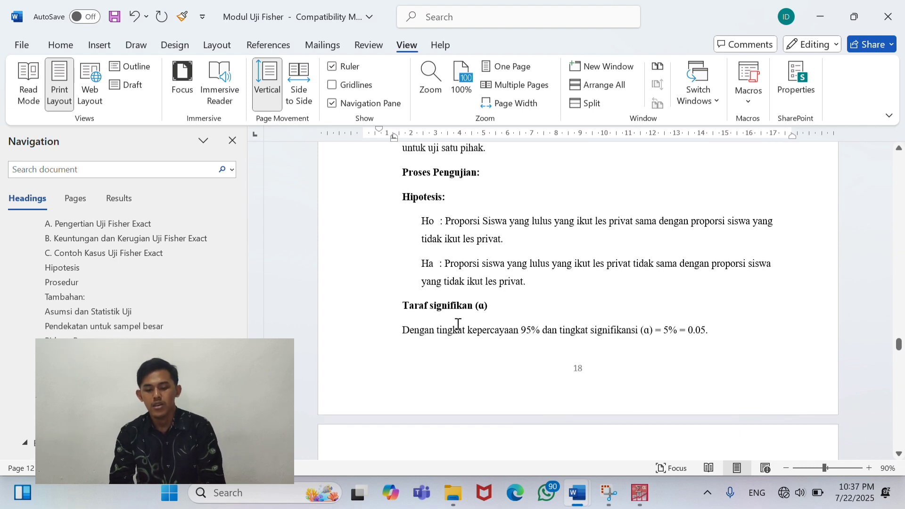
{"action": "scroll", "coordinate": [530, 349], "scroll_direction": "down", "scroll_amount": 1}
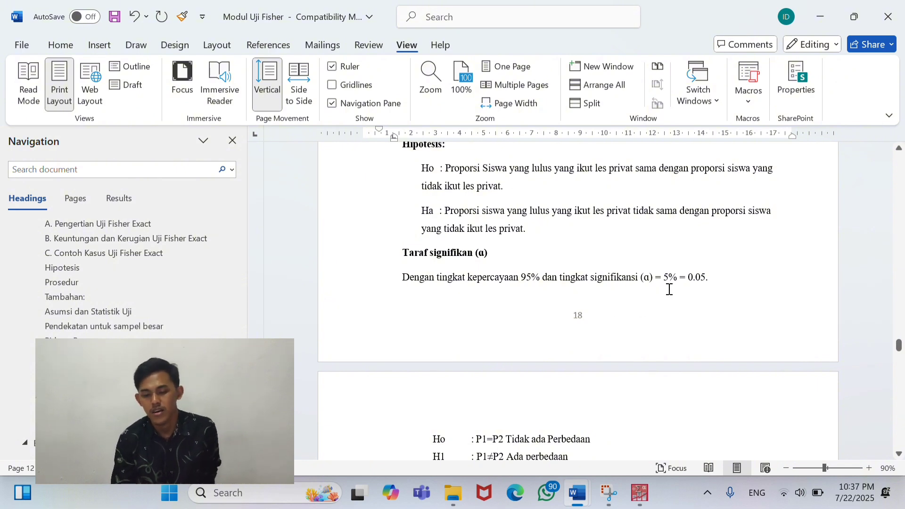
{"action": "scroll", "coordinate": [654, 325], "scroll_direction": "down", "scroll_amount": 5}
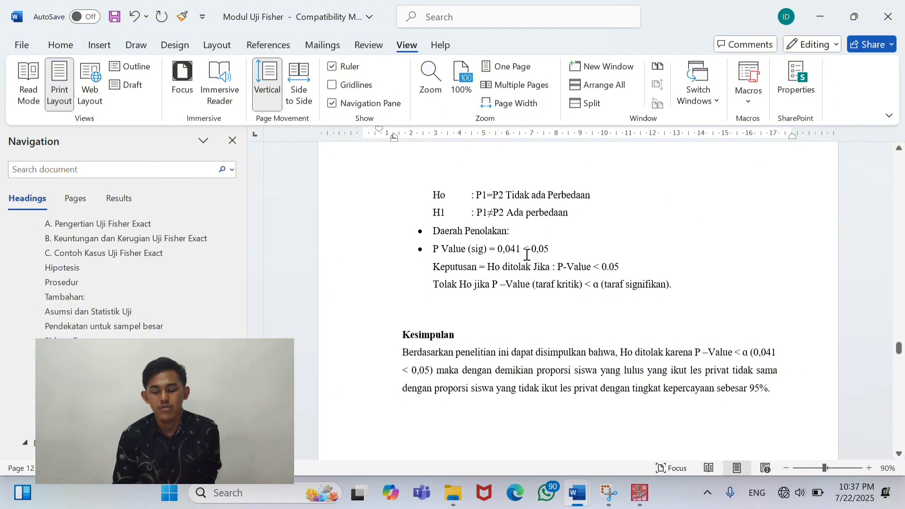
{"action": "scroll", "coordinate": [525, 255], "scroll_direction": "down", "scroll_amount": 3}
{"action": "scroll", "coordinate": [453, 192], "scroll_direction": "up", "scroll_amount": 8}
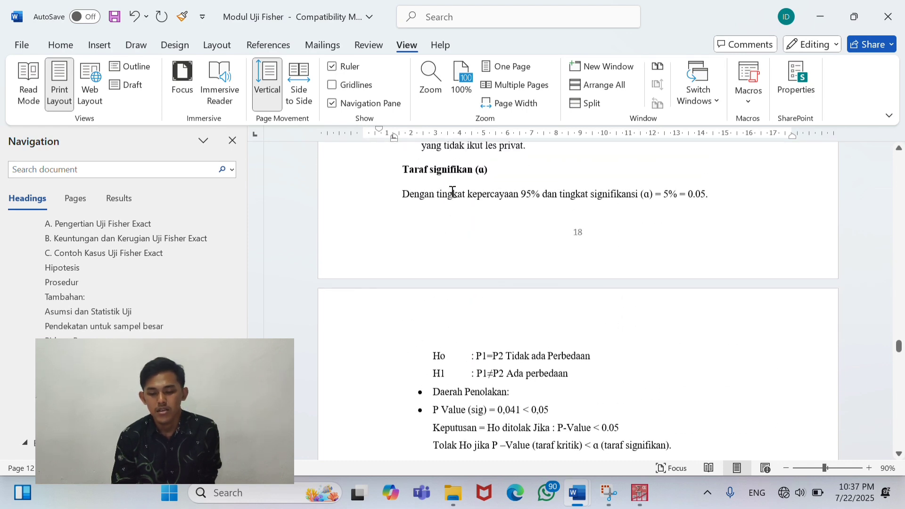
{"action": "scroll", "coordinate": [453, 193], "scroll_direction": "up", "scroll_amount": 2}
{"action": "scroll", "coordinate": [453, 192], "scroll_direction": "up", "scroll_amount": 10}
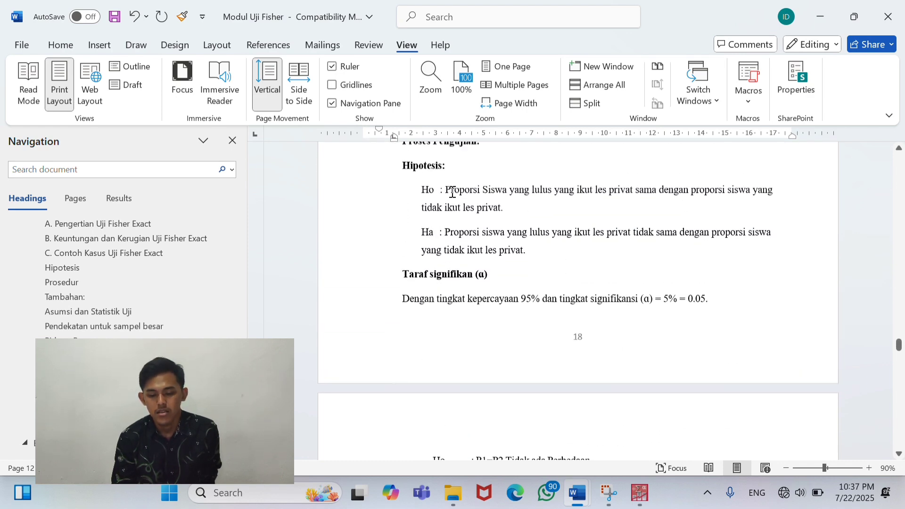
{"action": "scroll", "coordinate": [452, 192], "scroll_direction": "up", "scroll_amount": 2}
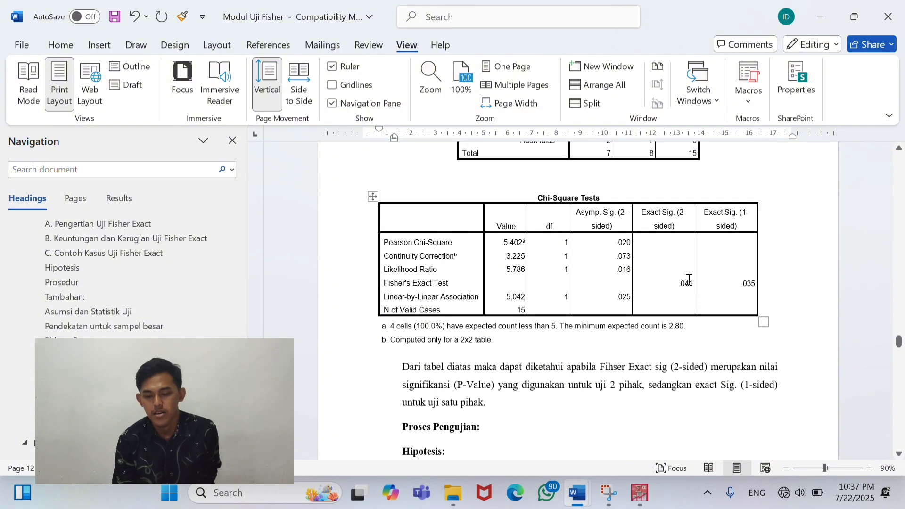
- In the Kesimpulan paragraph, bold "proporsi siswa yang lulus yang ikut les privat tidak sama dengan proporsi siswa yang tidak ikut les privat"
{"action": "scroll", "coordinate": [640, 307], "scroll_direction": "down", "scroll_amount": 11}
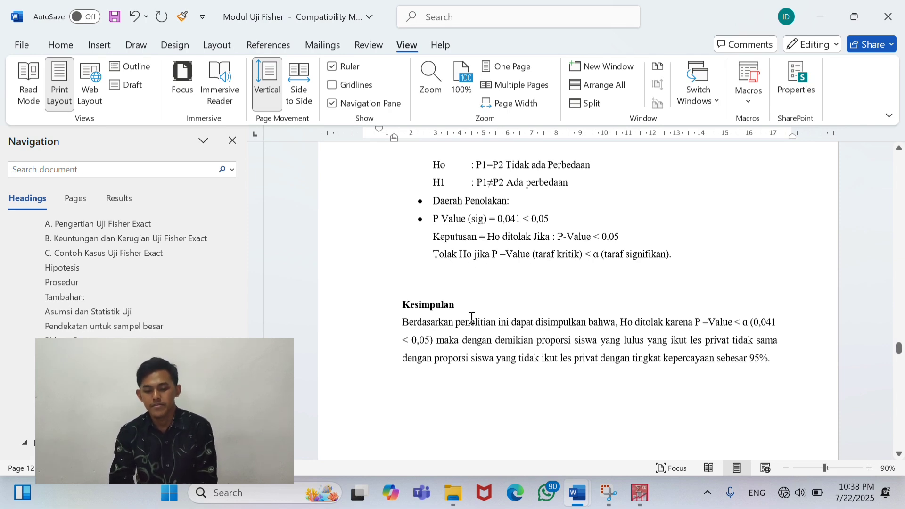
{"action": "scroll", "coordinate": [470, 319], "scroll_direction": "down", "scroll_amount": 1}
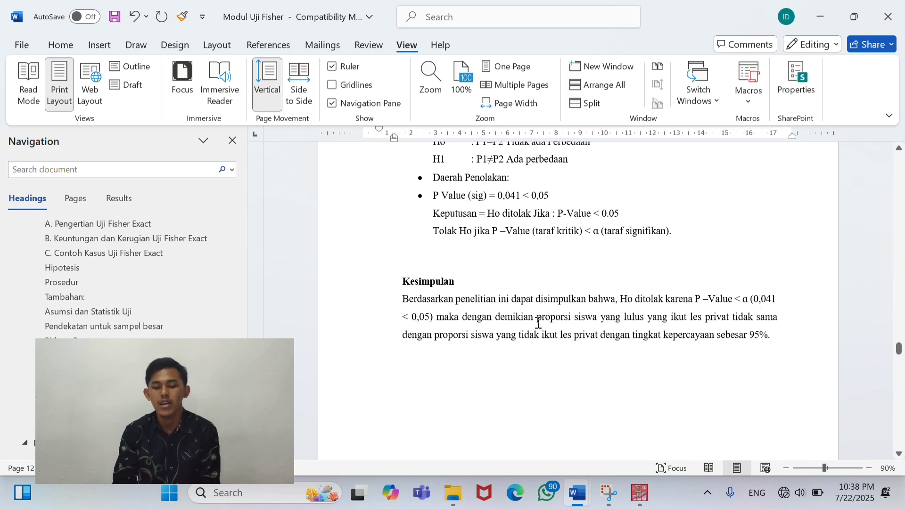
{"action": "left_click_drag", "start_coordinate": [536, 323], "coordinate": [592, 337]}
{"action": "key", "text": "ctrl+b"}
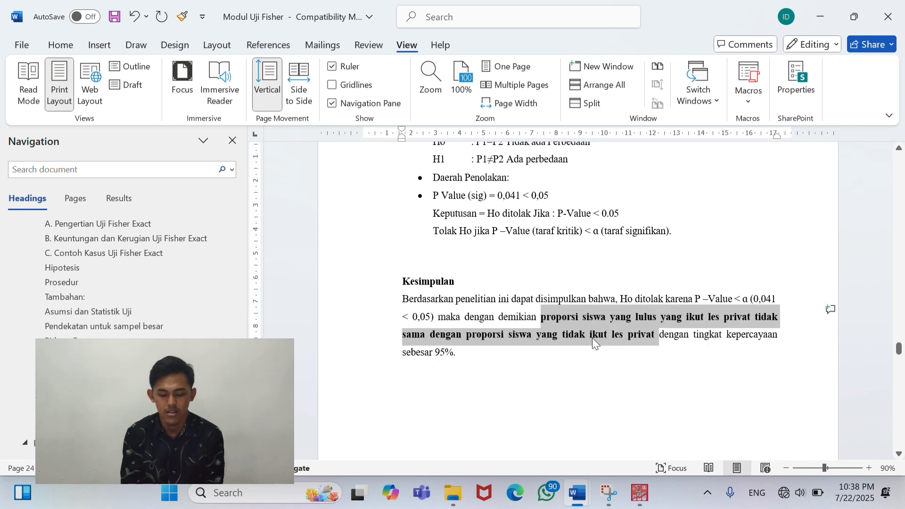